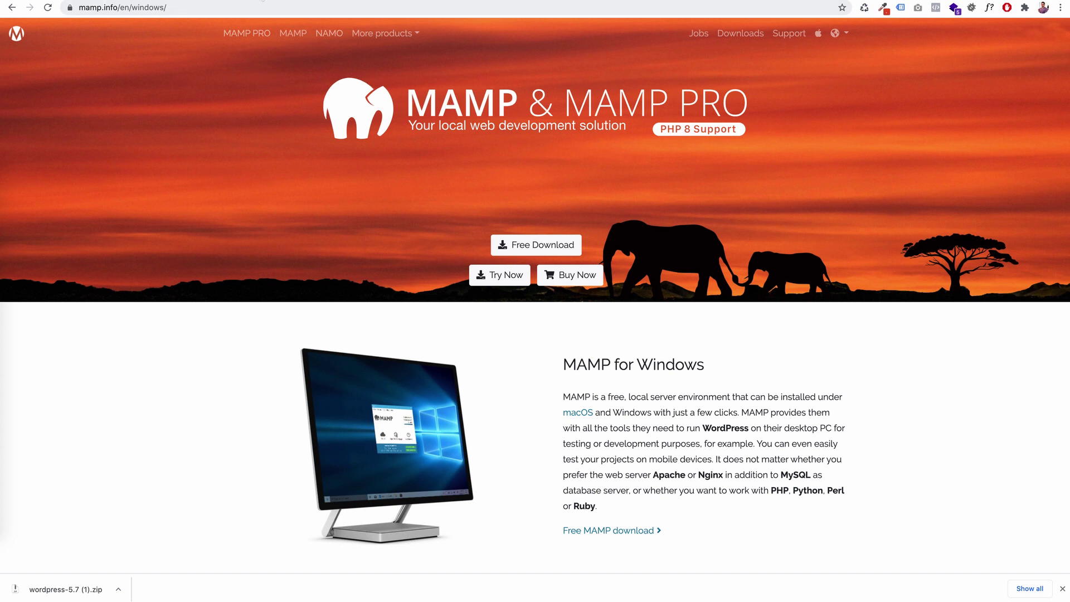
# - Compare the XAMPP and MAMP for Windows pages by switching between the browser tabs
pyautogui.hotkey('ctrl', 'Tab')
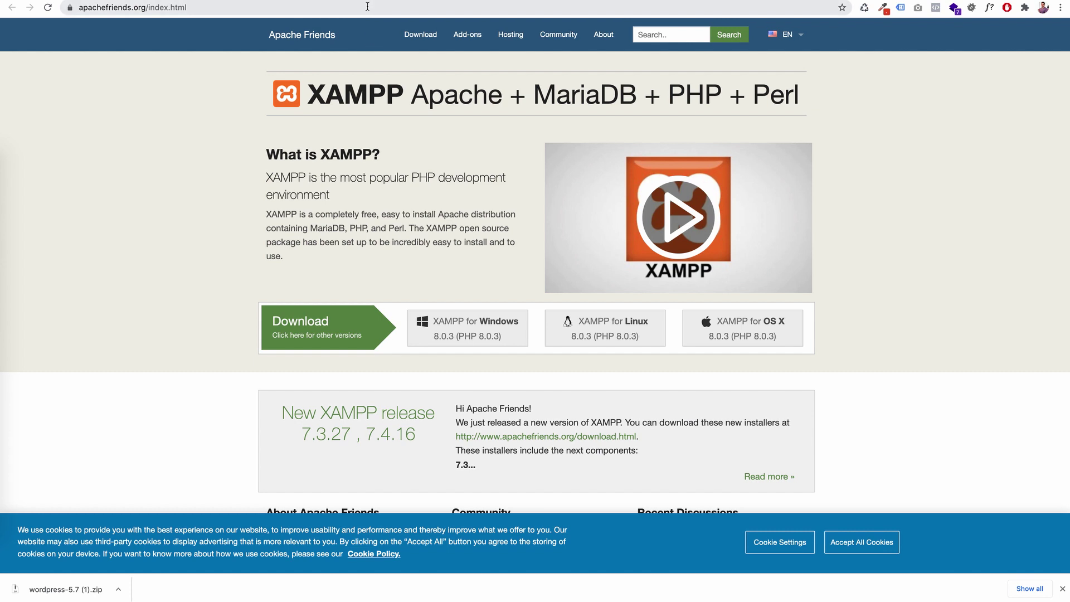
pyautogui.hotkey('ctrl', 'shift', 'Tab')
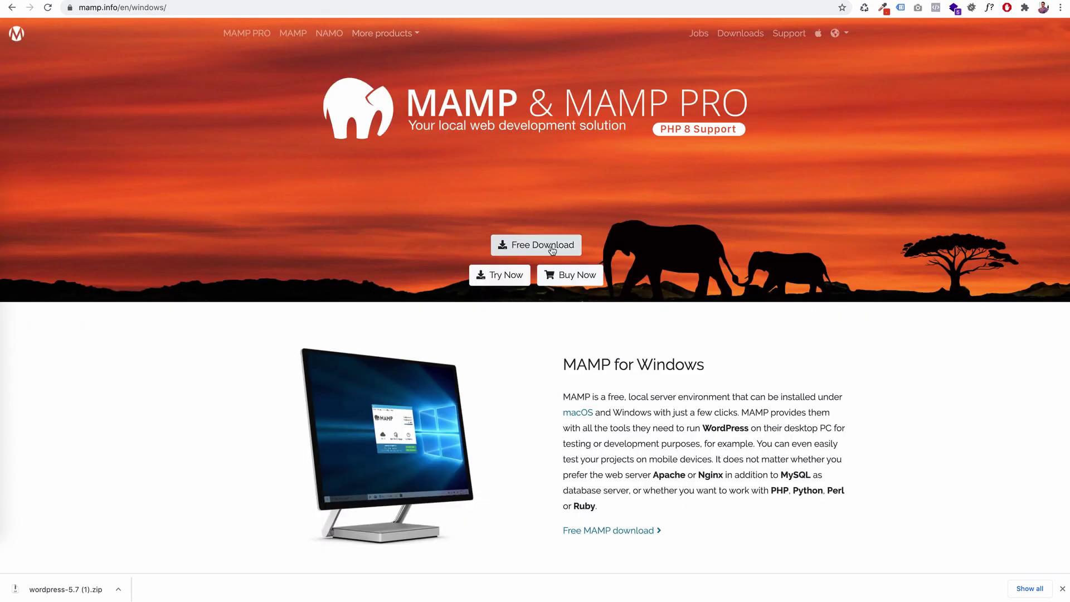
pyautogui.hotkey('ctrl', 'Tab')
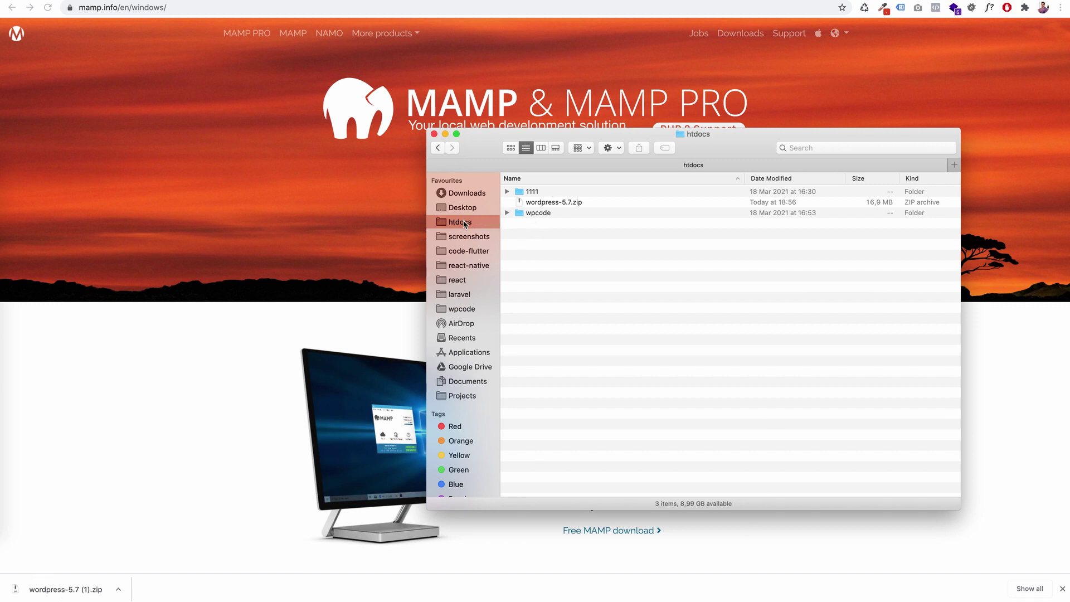
# - Check the extracted wordpress folder's files and delete the wordpress-5.7.zip archive
pyautogui.click(563, 206)
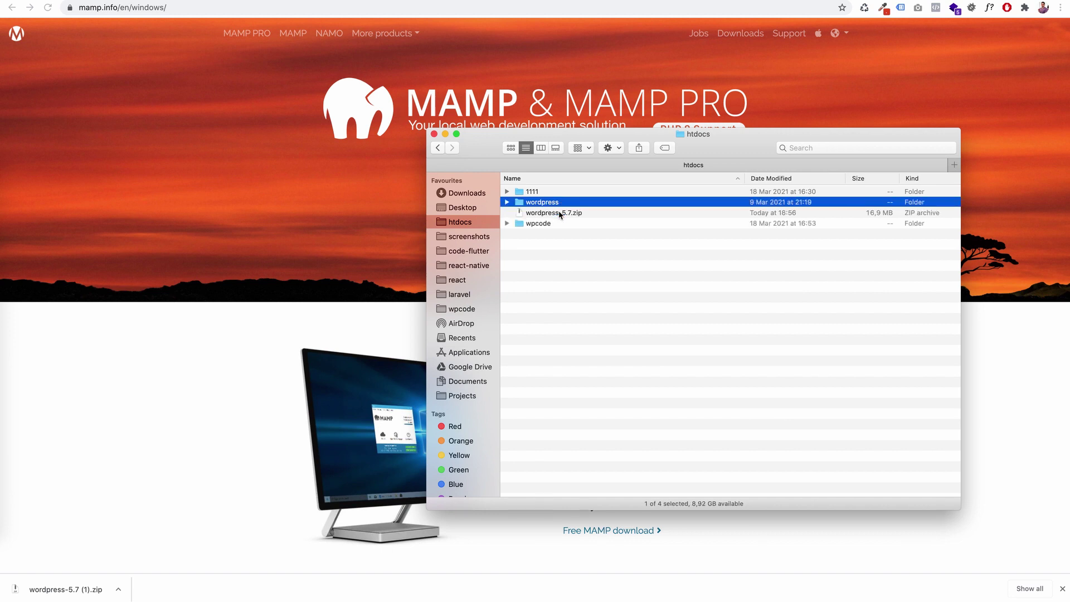
pyautogui.doubleClick(526, 203)
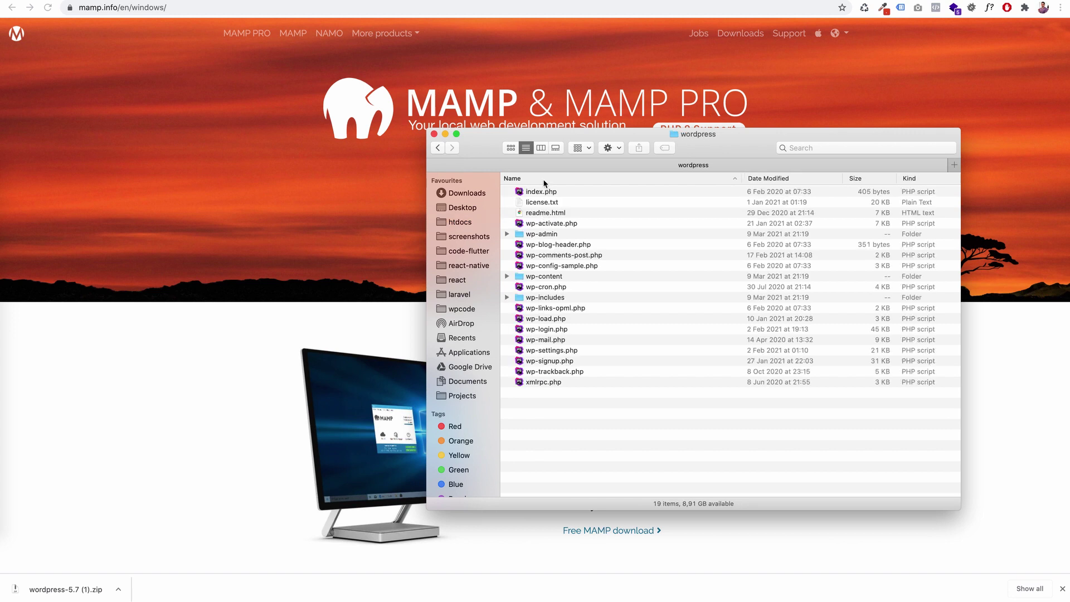
pyautogui.click(438, 148)
pyautogui.click(564, 216)
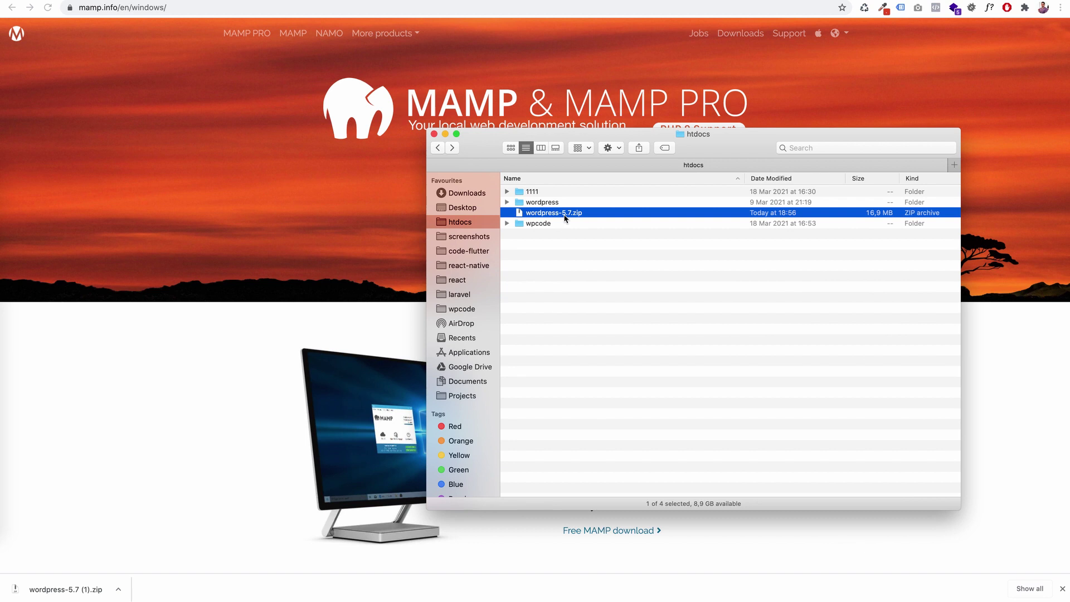
pyautogui.press('super+BackSpace')
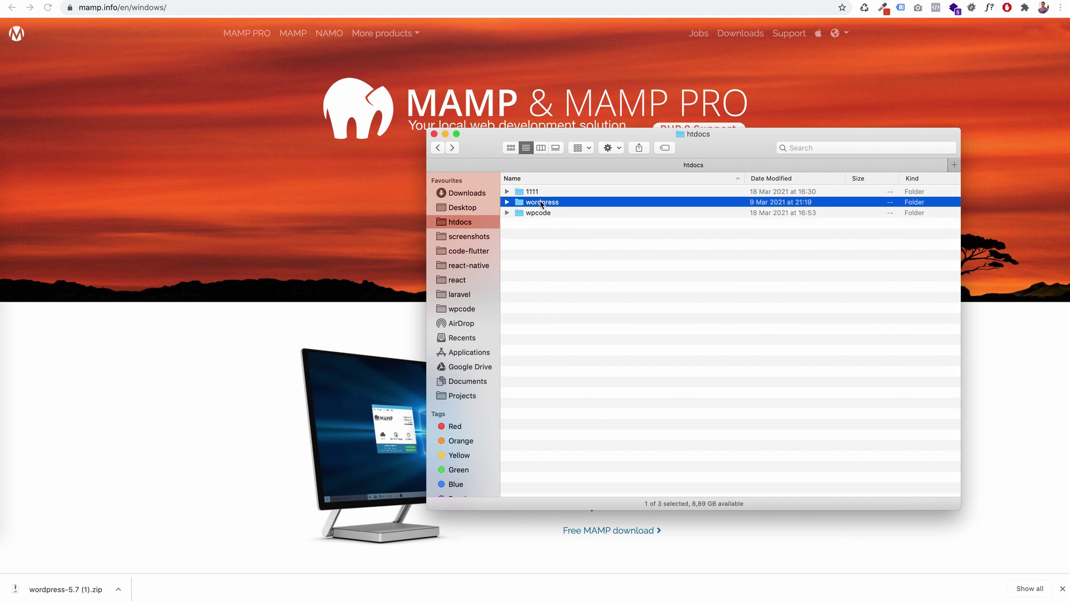
# - Rename the wordpress folder to create-theme, close the htdocs window, and switch to MAMP
pyautogui.click(540, 203)
pyautogui.write('create-theme')
pyautogui.press('Return')
pyautogui.press('super+w')
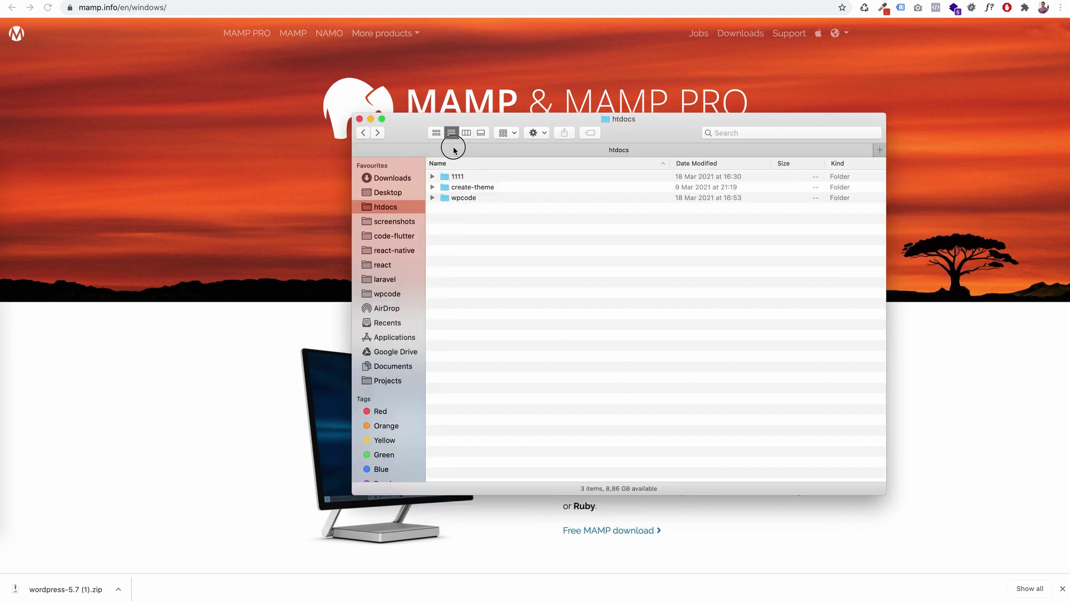
pyautogui.hotkey('ctrl', 'shift', 'Tab')
pyautogui.hotkey('ctrl', 'shift', 'Tab')
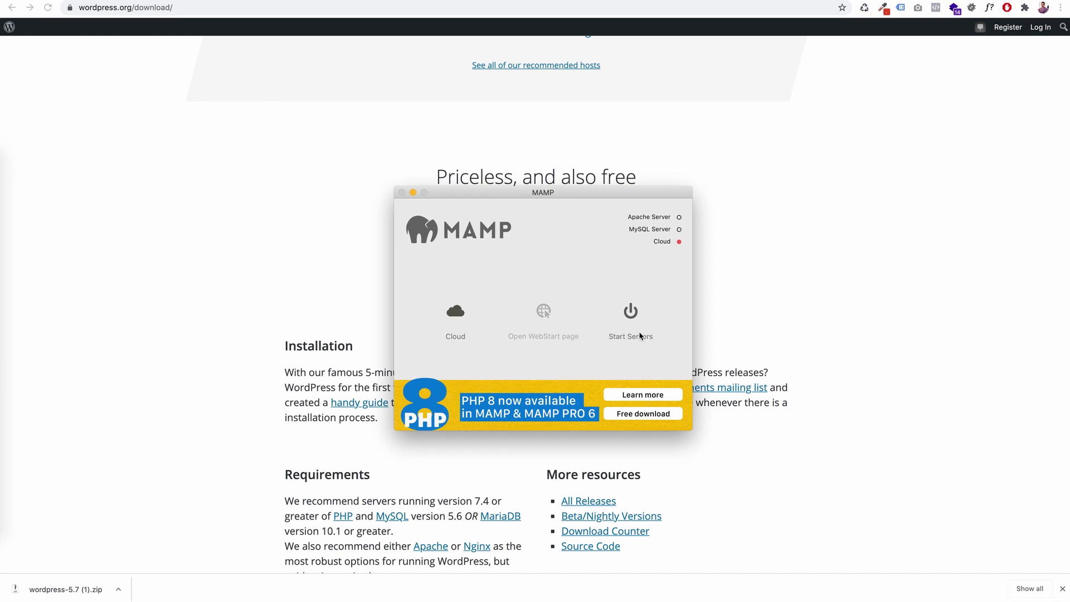
# - Start MAMP's Apache and MySQL servers and open the localhost:8888 site root
pyautogui.click(630, 310)
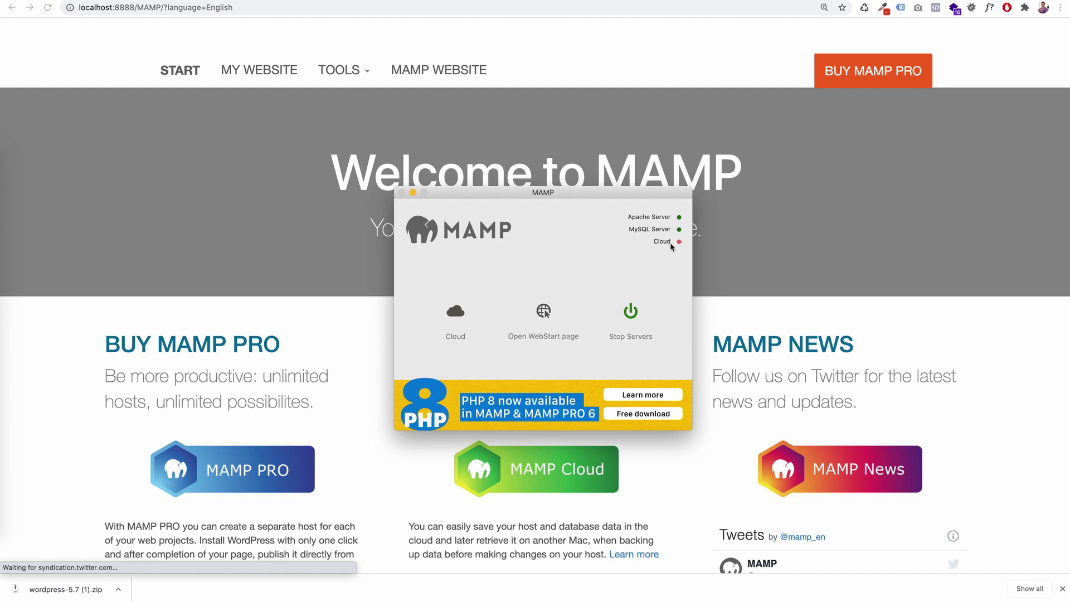
pyautogui.click(559, 48)
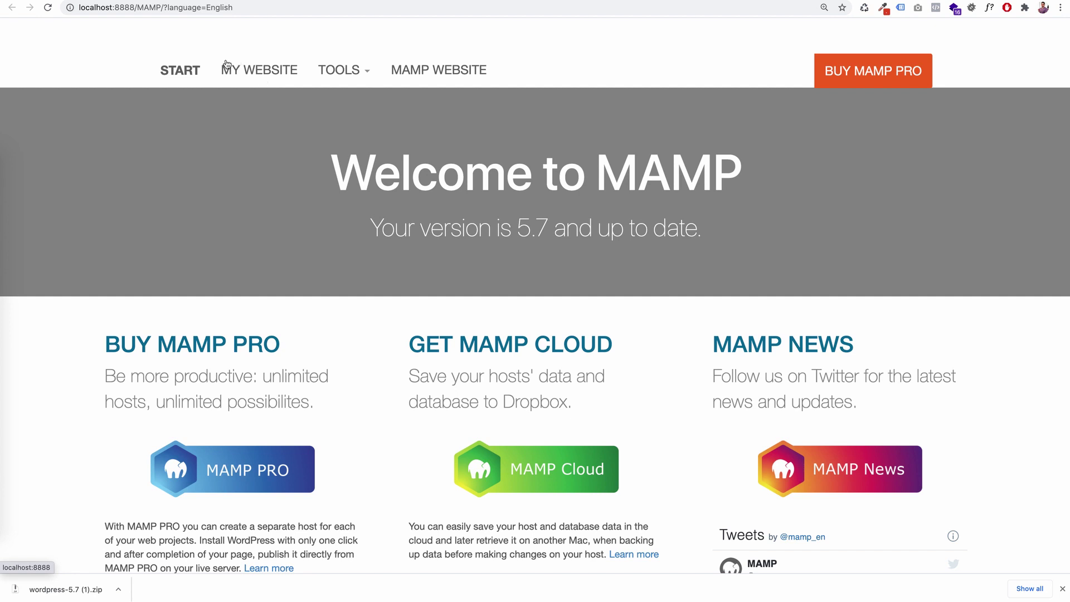
pyautogui.click(267, 71)
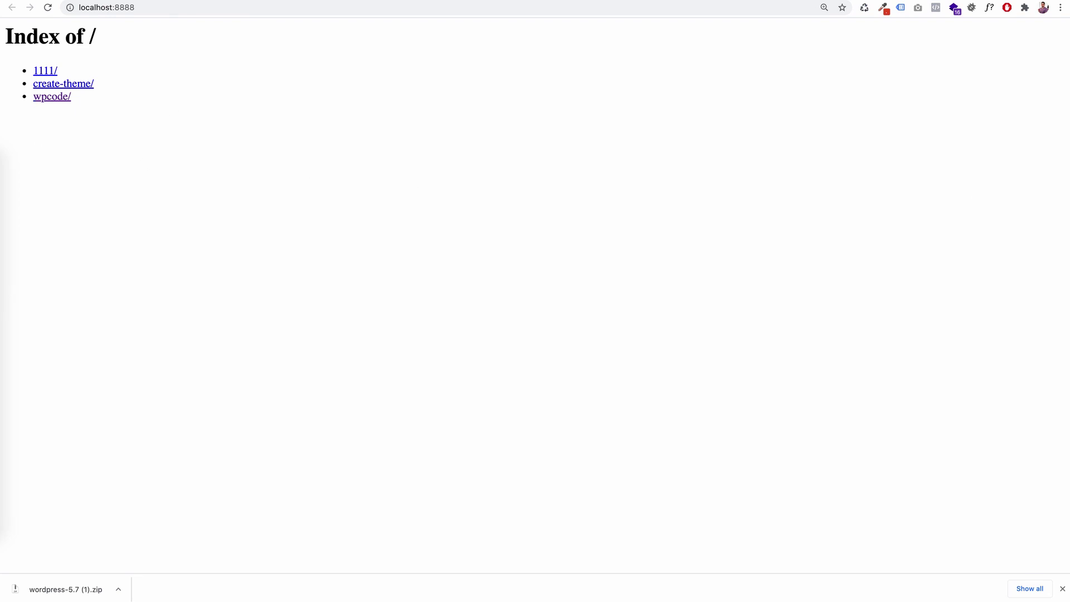
# - Open phpMyAdmin from the Tools menu on the MAMP start page
pyautogui.moveTo(1068, 167); pyautogui.dragTo(582, 103)
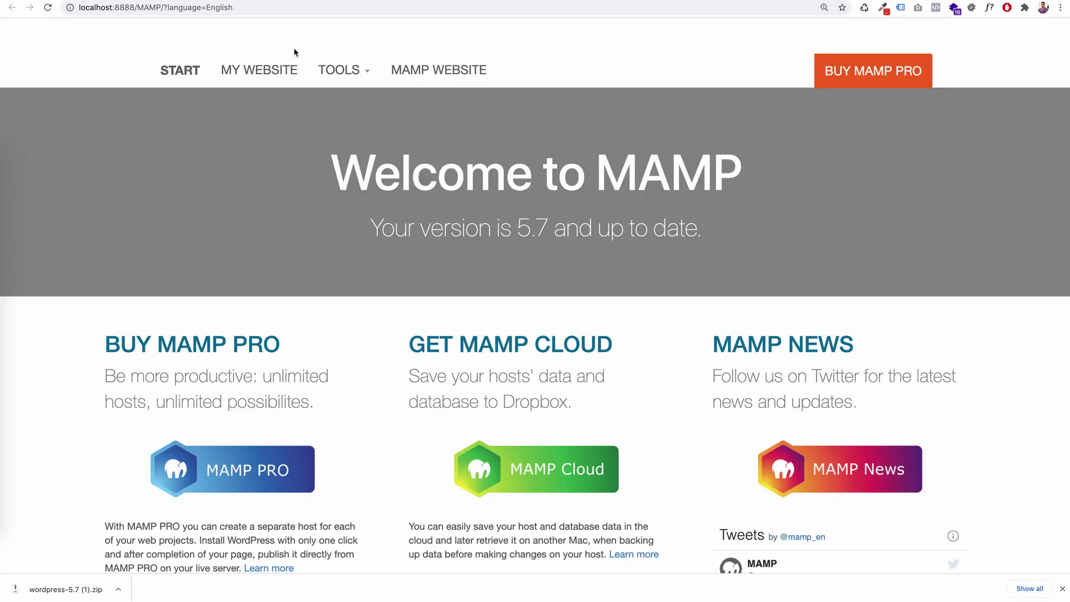
pyautogui.click(366, 69)
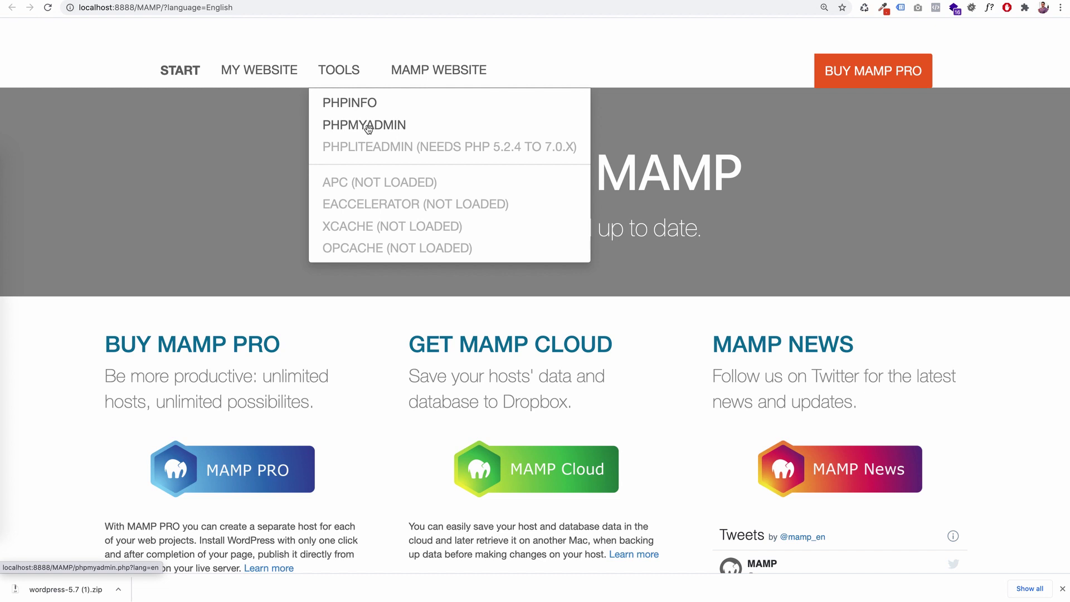
pyautogui.click(368, 129)
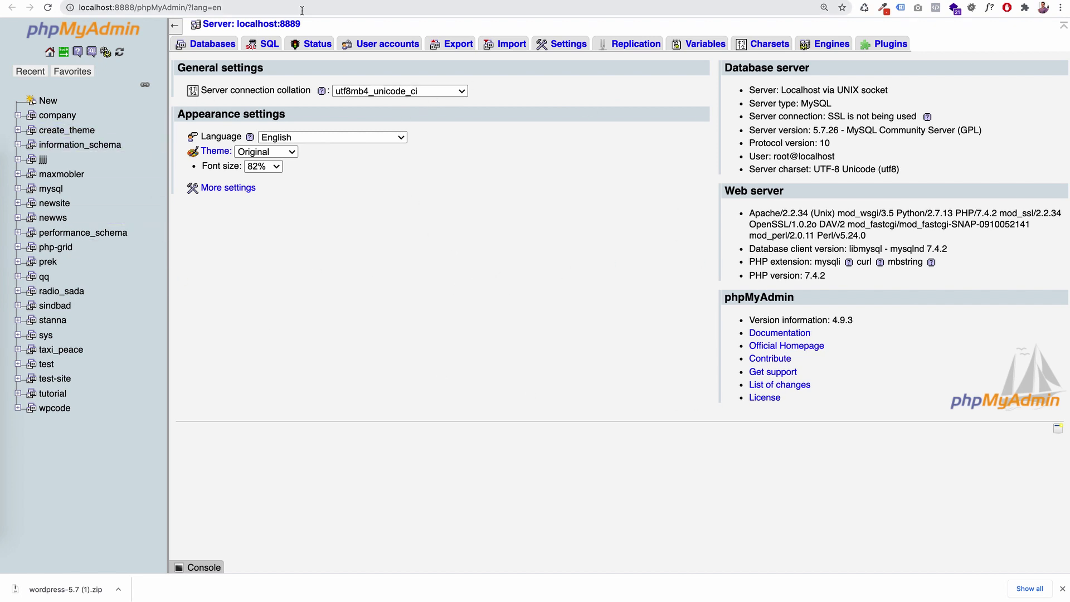
# - Load localhost:8888 in the browser to show the site folder index
pyautogui.click(478, 3)
pyautogui.write('localhost:8888')
pyautogui.press('Return')
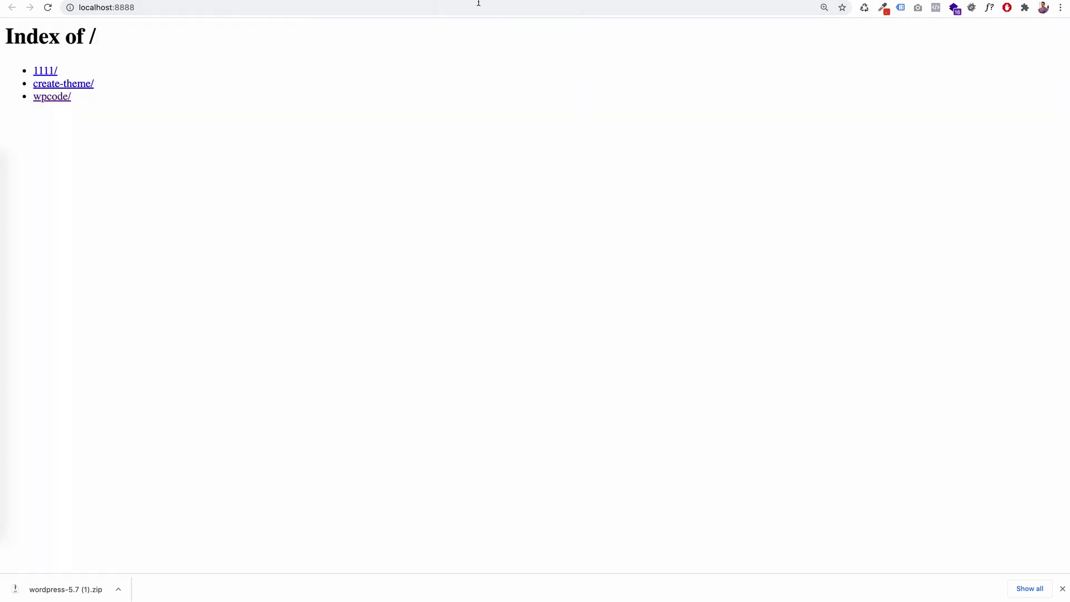
# - Run the create-theme installer in English (United States) to the database form, then switch to phpMyAdmin
pyautogui.click(61, 90)
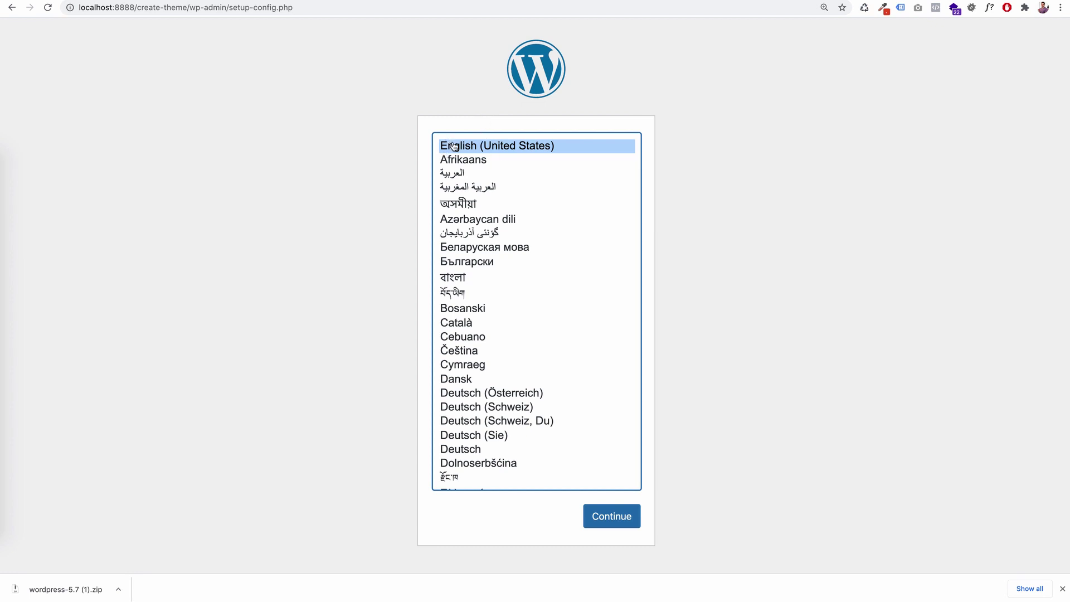
pyautogui.click(628, 516)
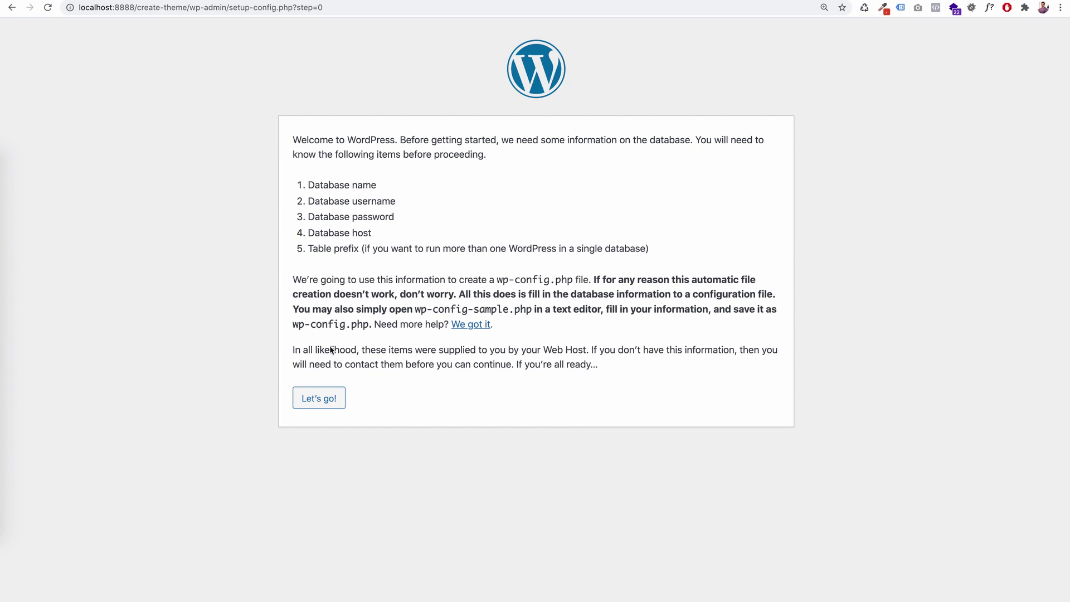
pyautogui.click(316, 399)
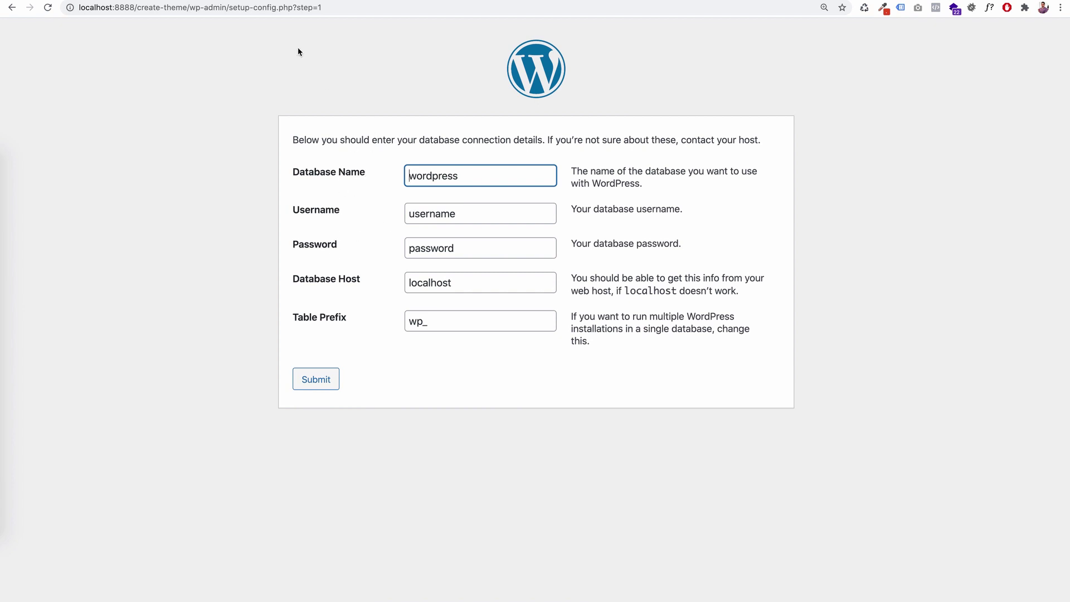
pyautogui.click(362, 3)
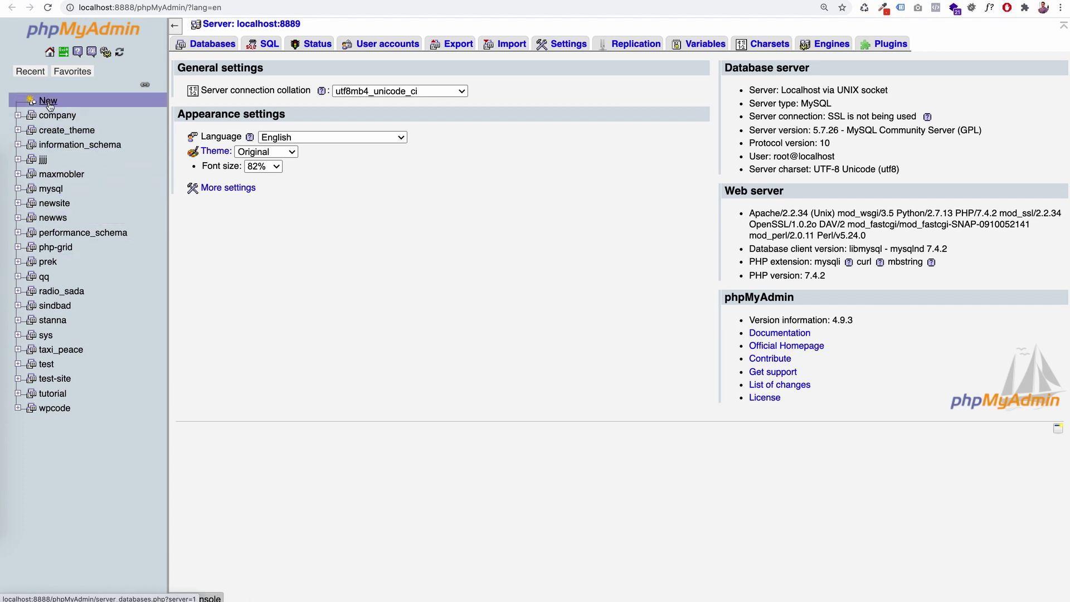
# - Create an empty database named new-theme and return to the WordPress connection form
pyautogui.click(48, 101)
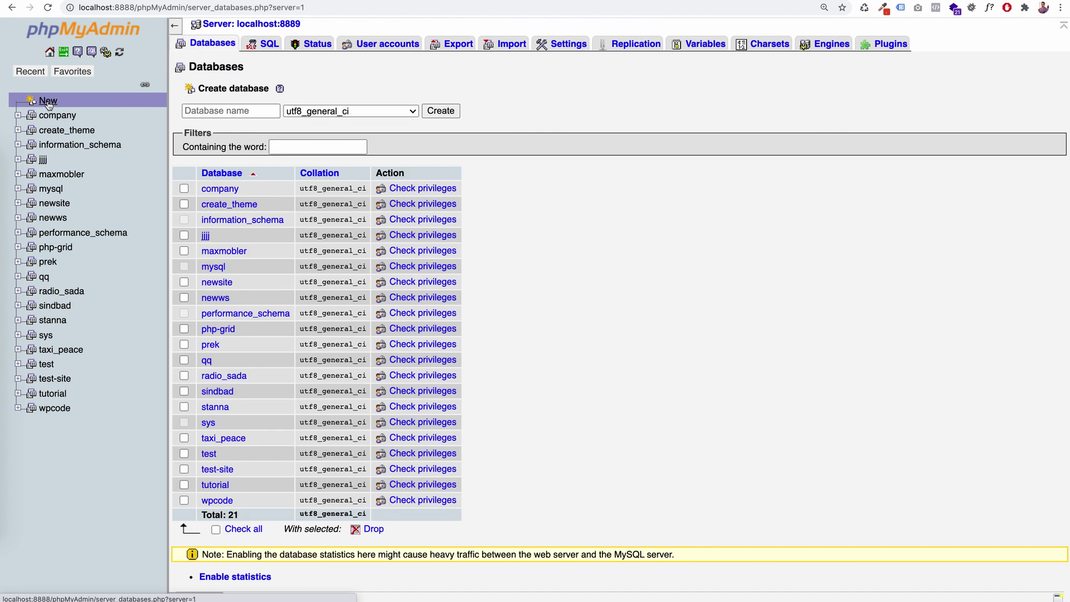
pyautogui.click(187, 110)
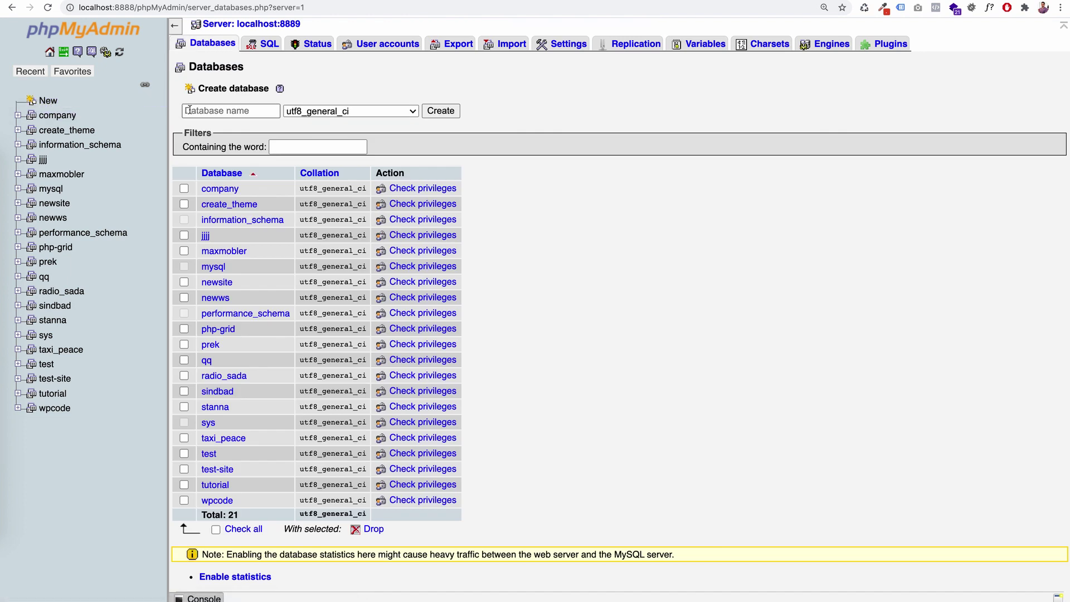
pyautogui.click(194, 111)
pyautogui.write('new-')
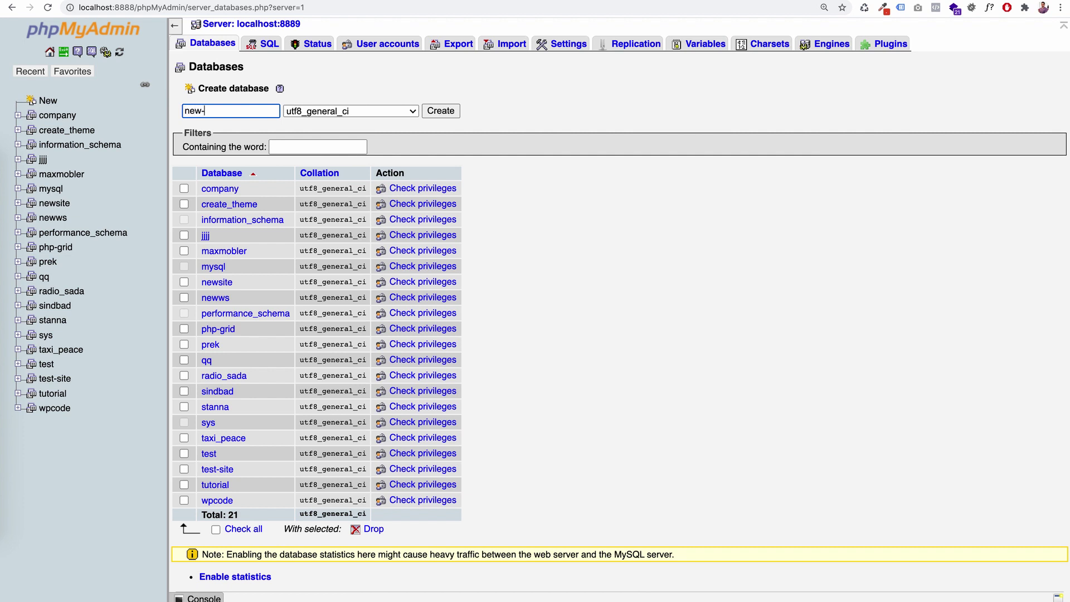
pyautogui.write('theme')
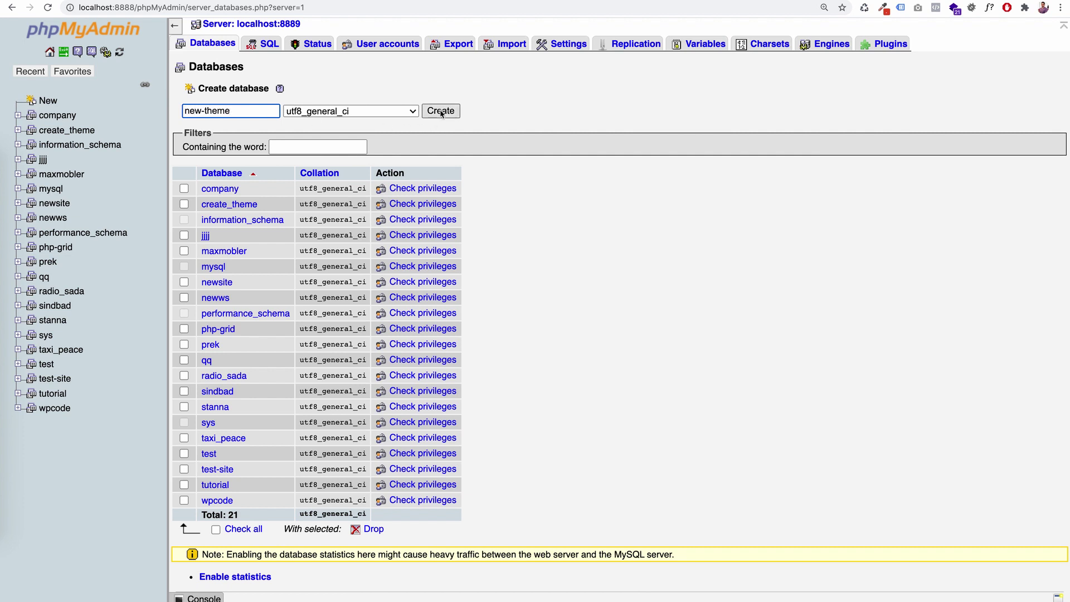
pyautogui.click(441, 111)
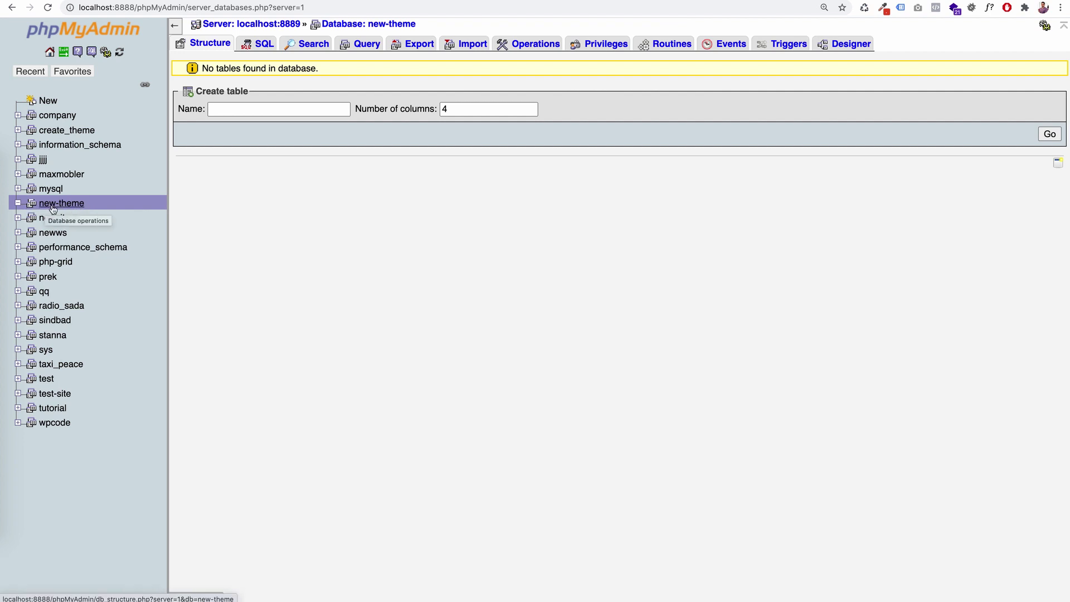
pyautogui.click(55, 207)
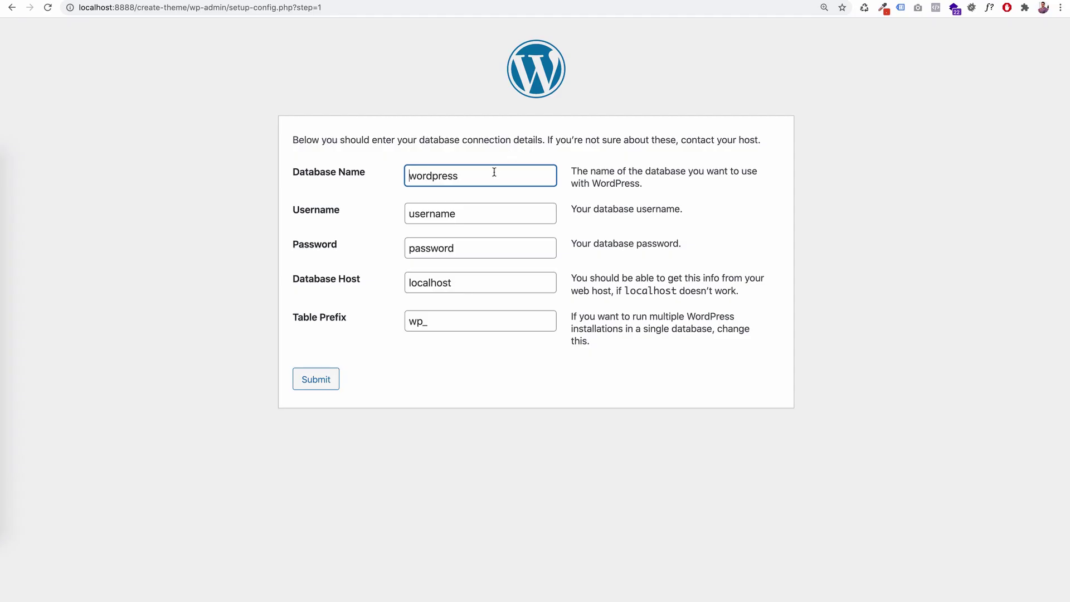
pyautogui.moveTo(492, 172); pyautogui.dragTo(412, 174)
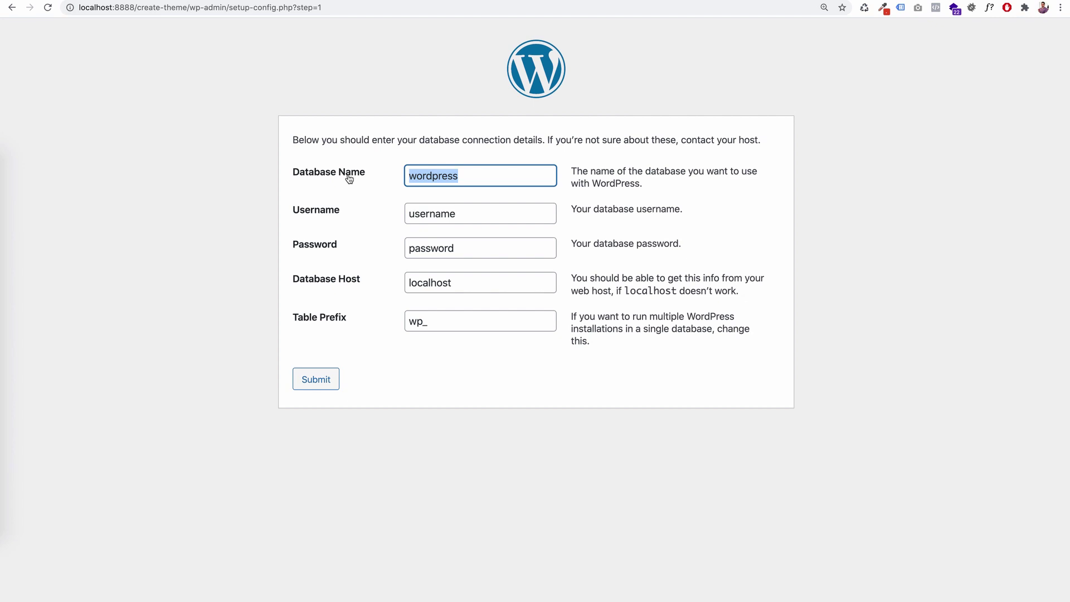
# - Enter database name new-theme, username root, a password, host localhost and prefix wp_, then submit
pyautogui.write('new-')
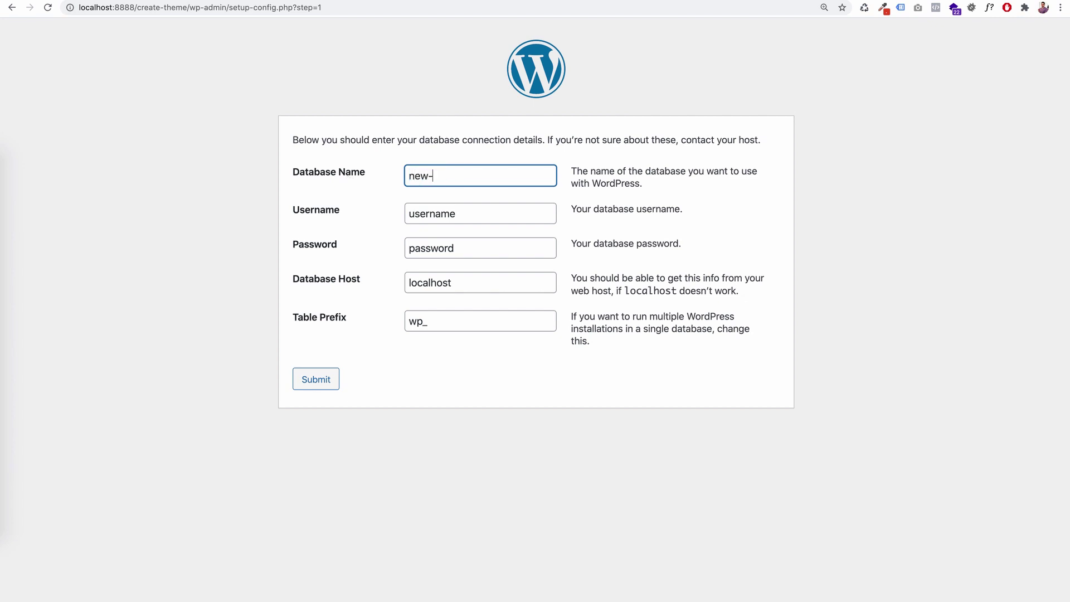
pyautogui.write('theme')
pyautogui.press('Tab')
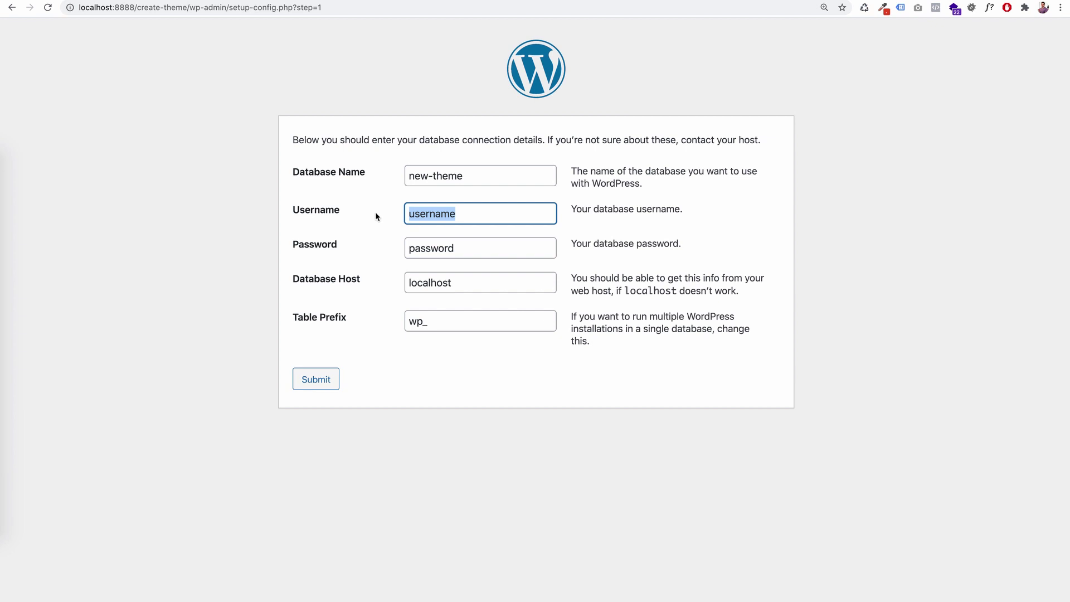
pyautogui.write('root')
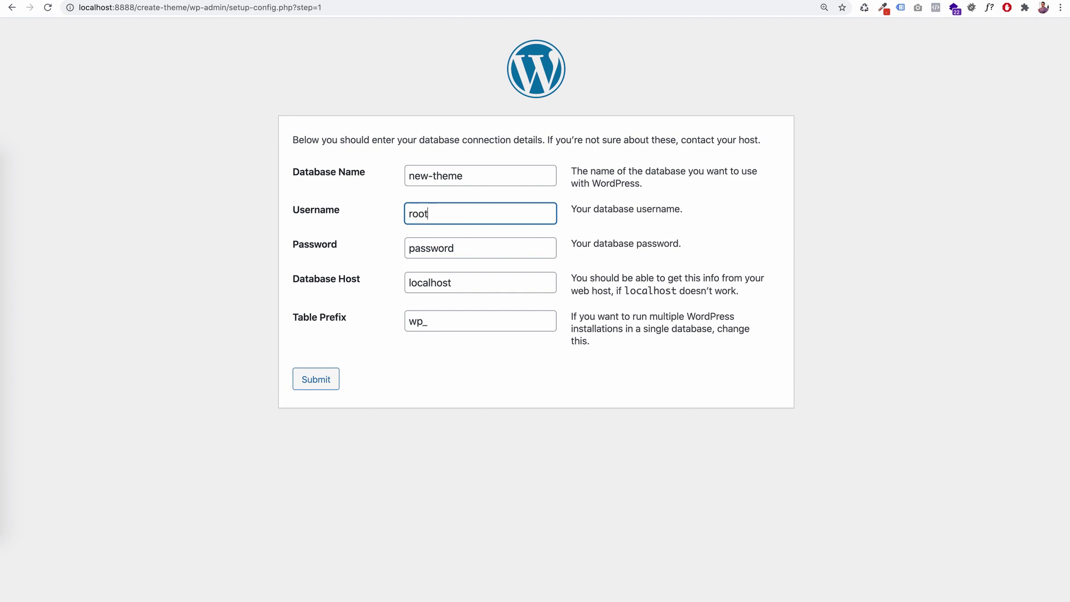
pyautogui.doubleClick(429, 248)
pyautogui.press('BackSpace')
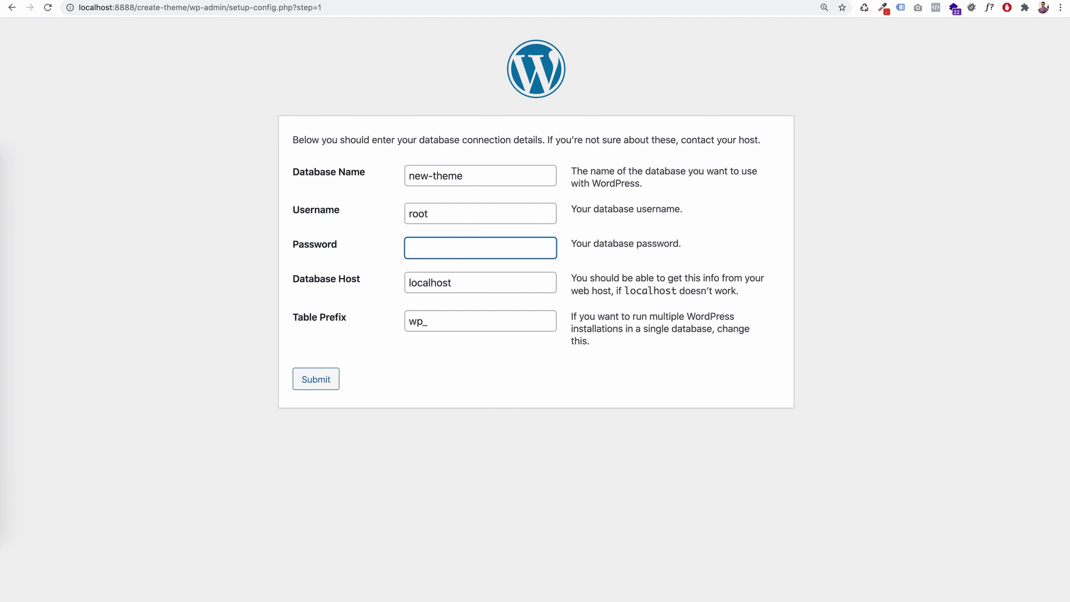
pyautogui.write('root')
pyautogui.press('BackSpace')
pyautogui.press('BackSpace')
pyautogui.press('BackSpace')
pyautogui.press('BackSpace')
pyautogui.moveTo(461, 282); pyautogui.dragTo(400, 282)
pyautogui.press('Tab')
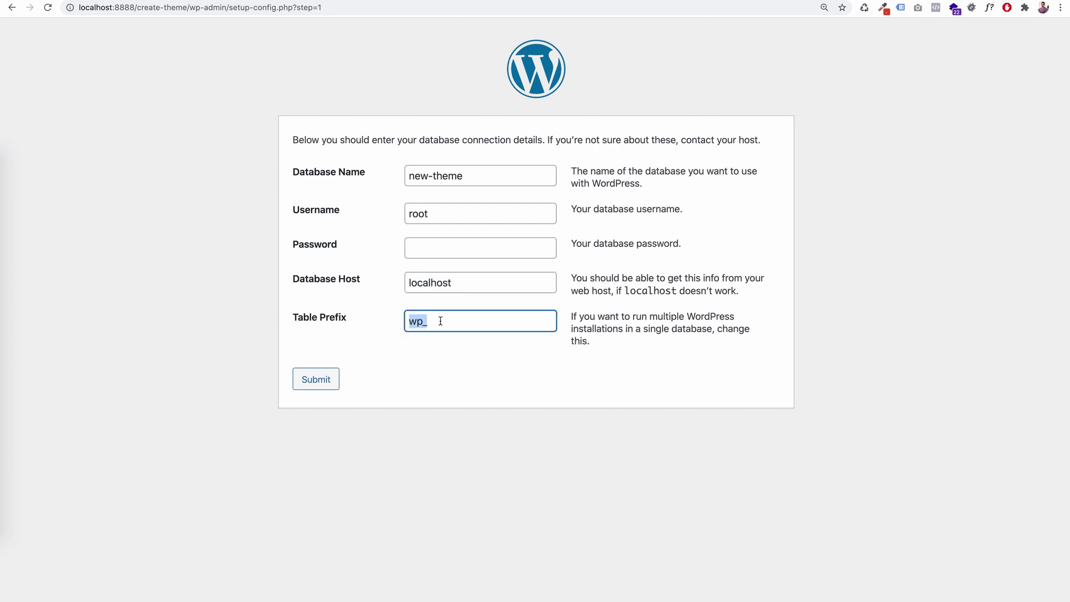
pyautogui.click(440, 321)
pyautogui.click(316, 380)
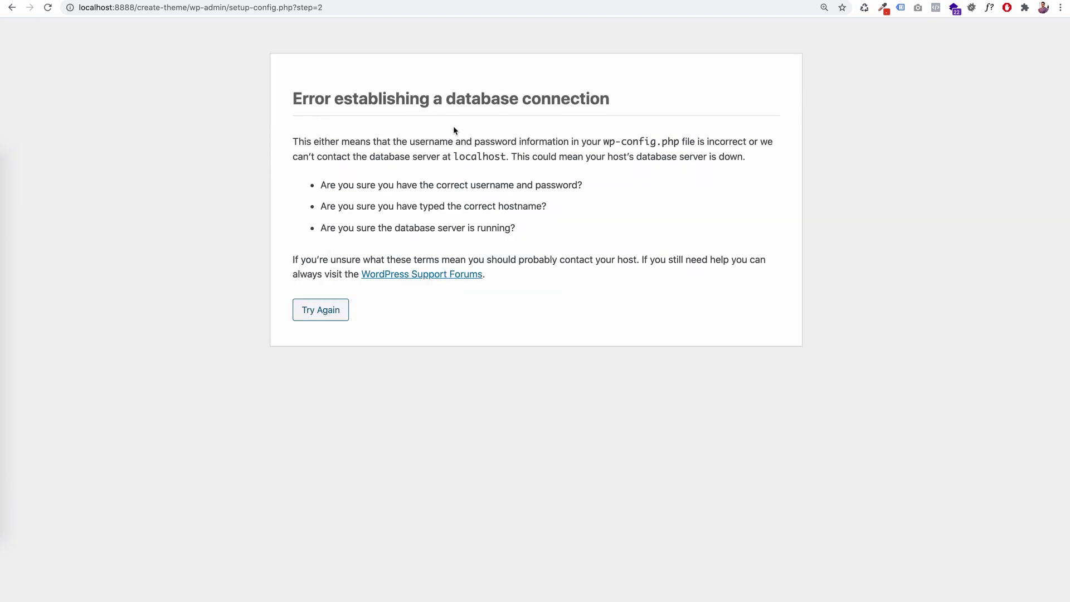
# - After the connection error, retry with a corrected database password and submit again
pyautogui.click(333, 310)
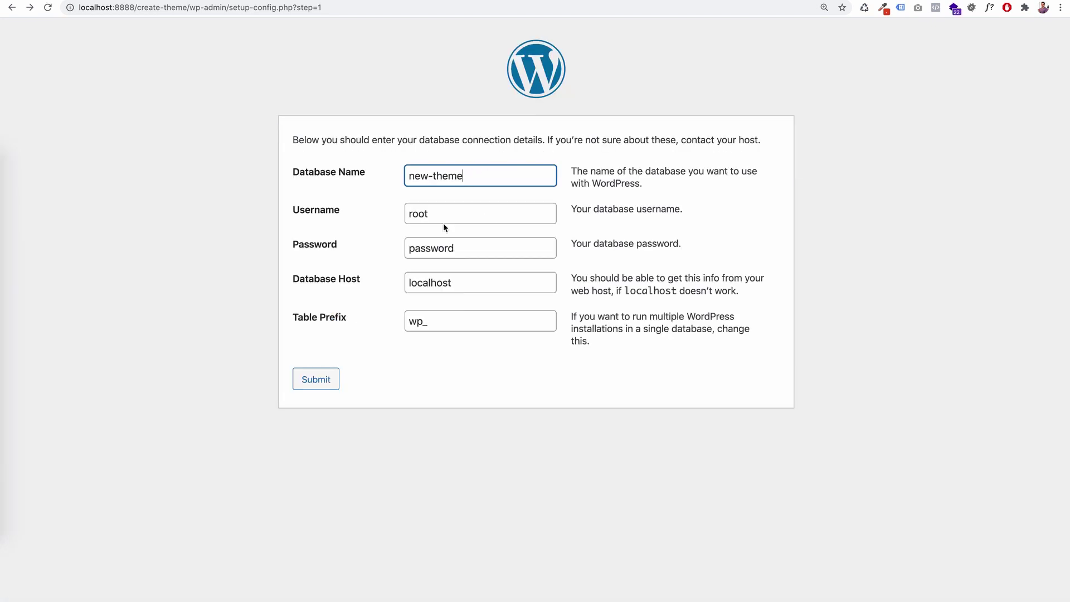
pyautogui.press('Tab')
pyautogui.press('Tab')
pyautogui.write('roor')
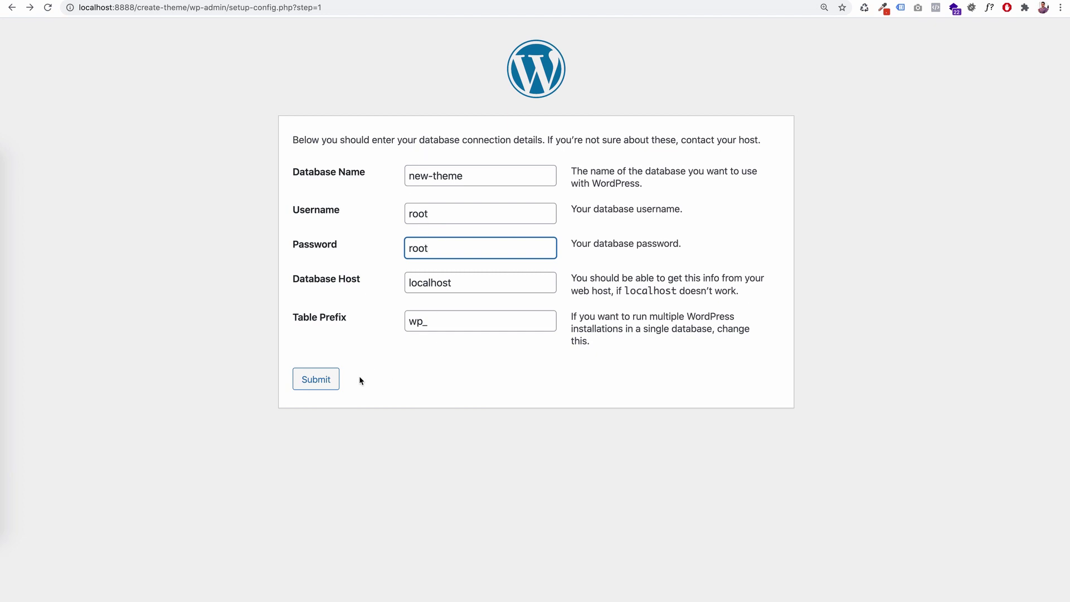
pyautogui.click(319, 379)
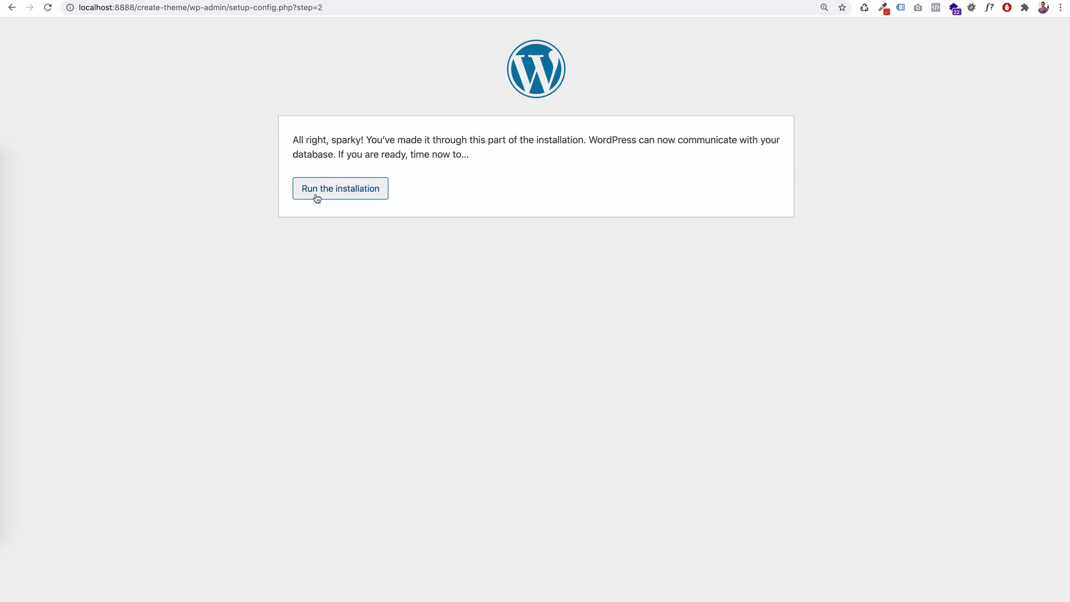
# - Run the installation and enter site title 'Create theme' with admin username 'admin'
pyautogui.click(340, 192)
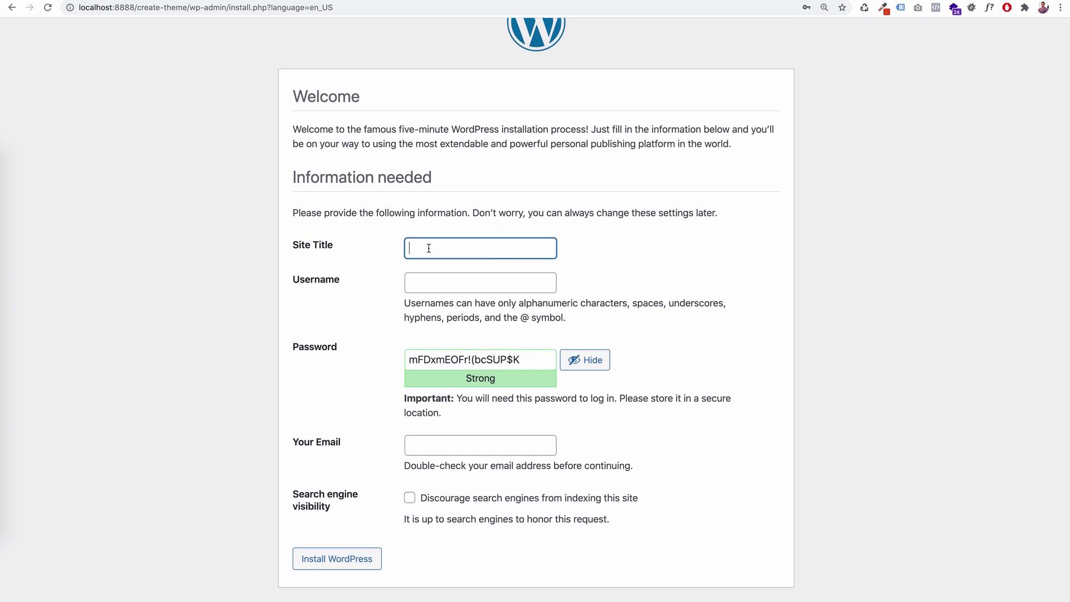
pyautogui.write('Create theme')
pyautogui.click(466, 287)
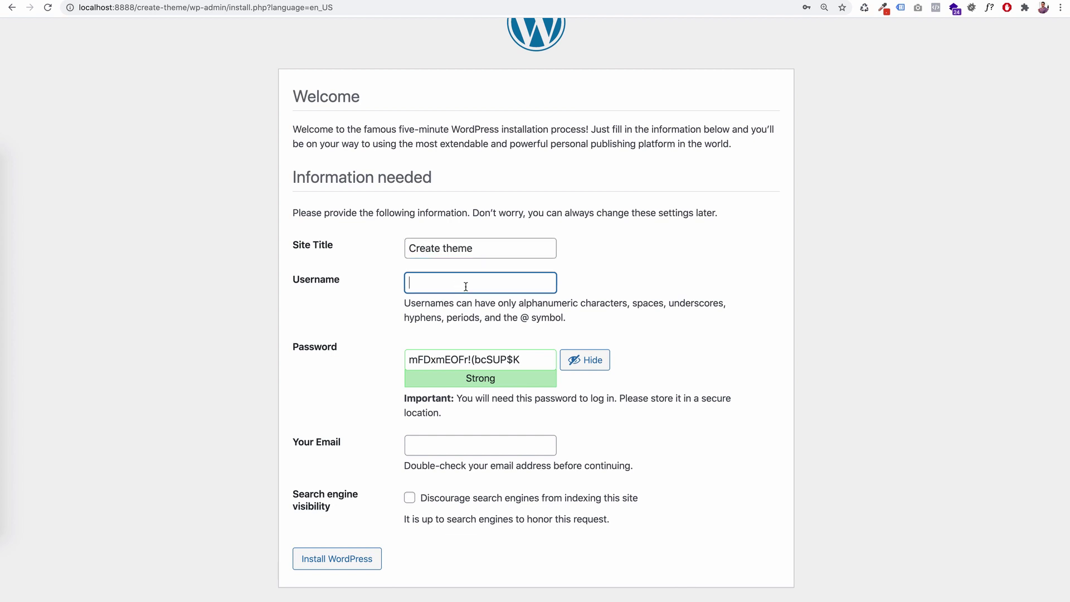
pyautogui.write('admin')
# - Paste a short custom password, confirm the weak password, enter the admin e-mail, and install
pyautogui.doubleClick(490, 359)
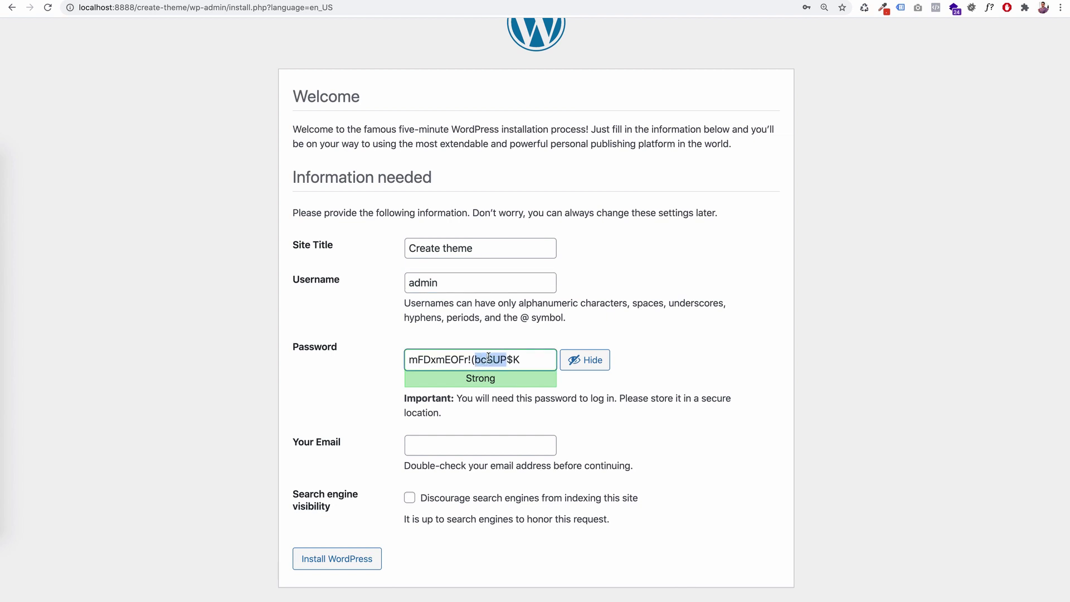
pyautogui.click(598, 365)
pyautogui.doubleClick(523, 359)
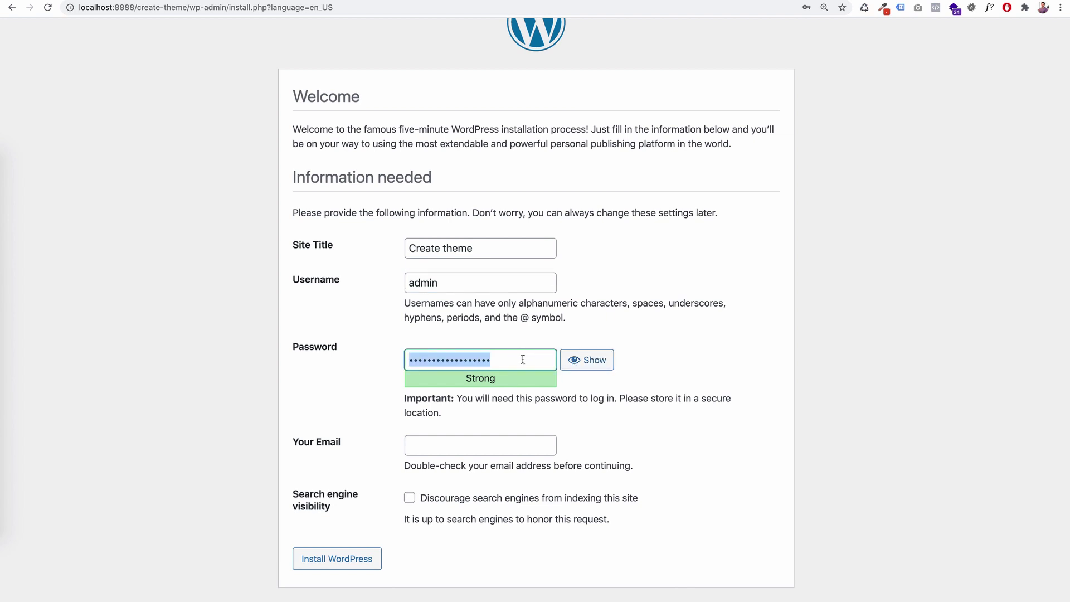
pyautogui.press('super+v')
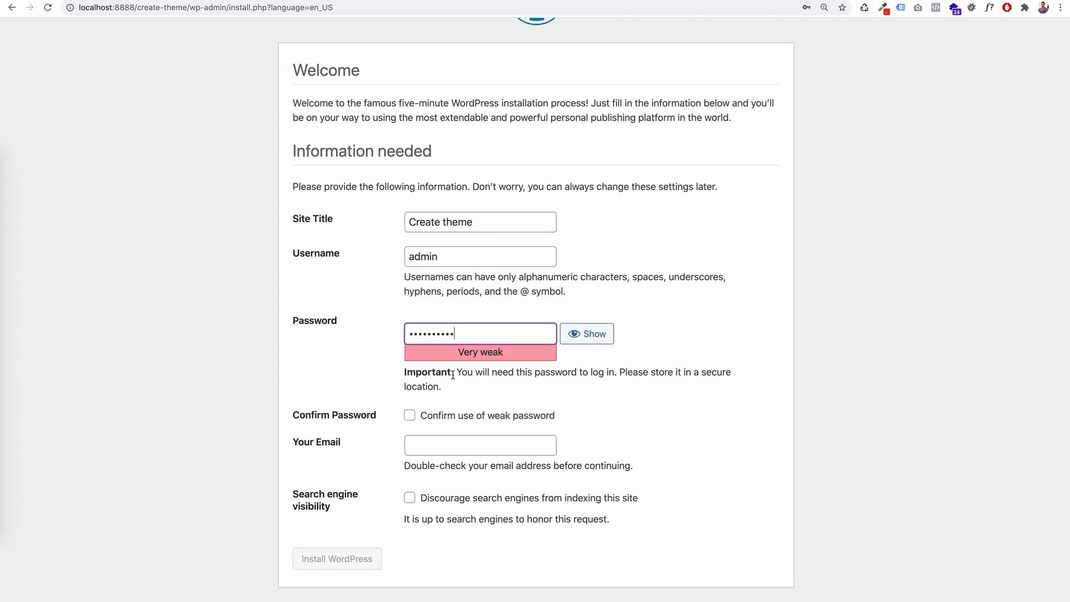
pyautogui.click(410, 415)
pyautogui.click(440, 446)
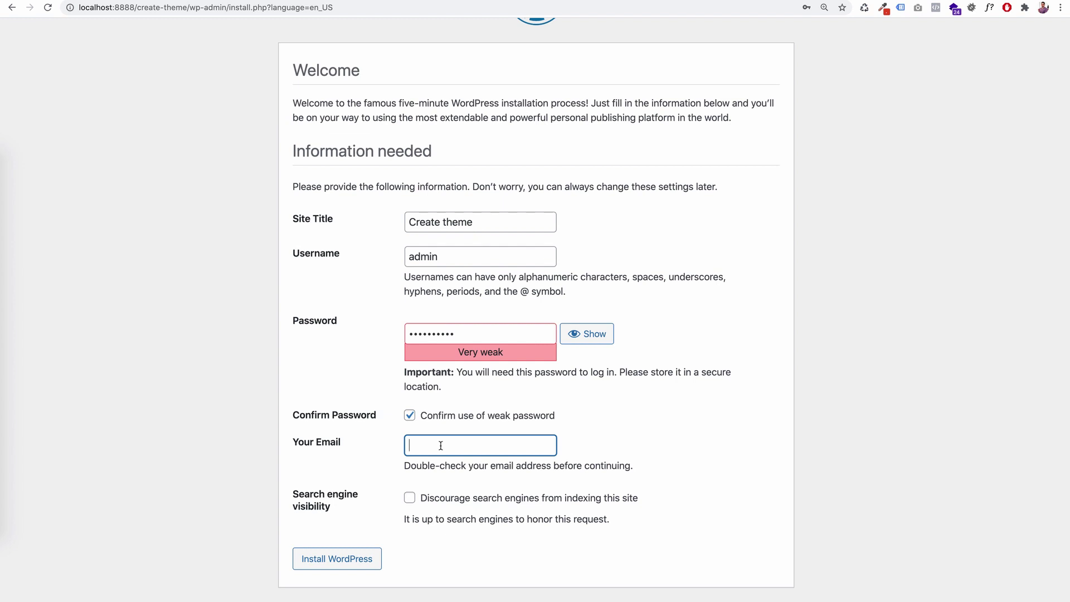
pyautogui.write('test@test.com')
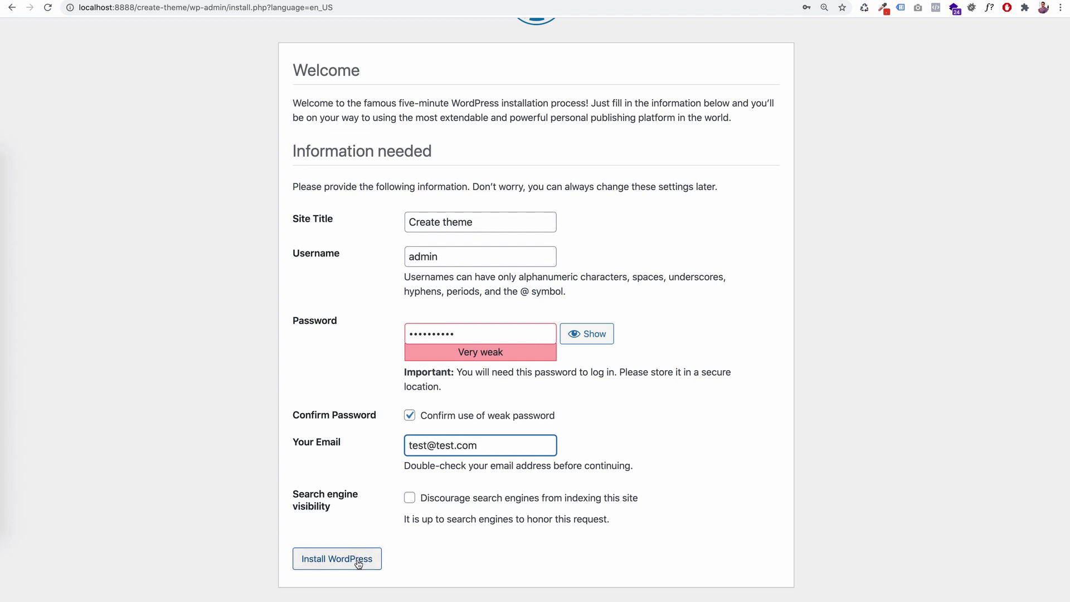
pyautogui.click(358, 564)
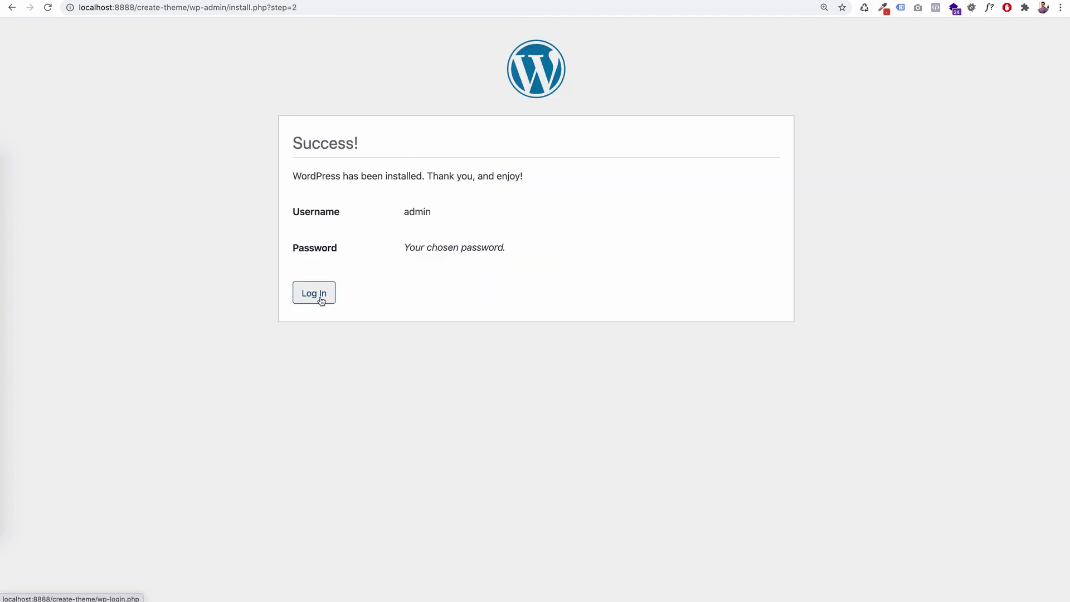
# - Log in as admin, view the site's Hello world front page, and return to the Dashboard
pyautogui.click(321, 296)
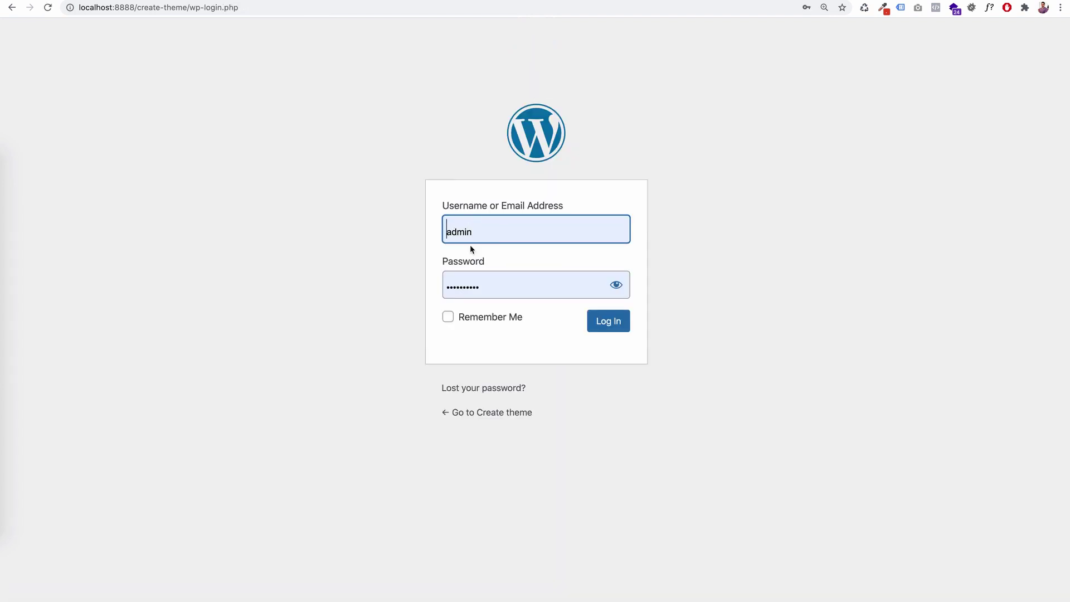
pyautogui.click(602, 330)
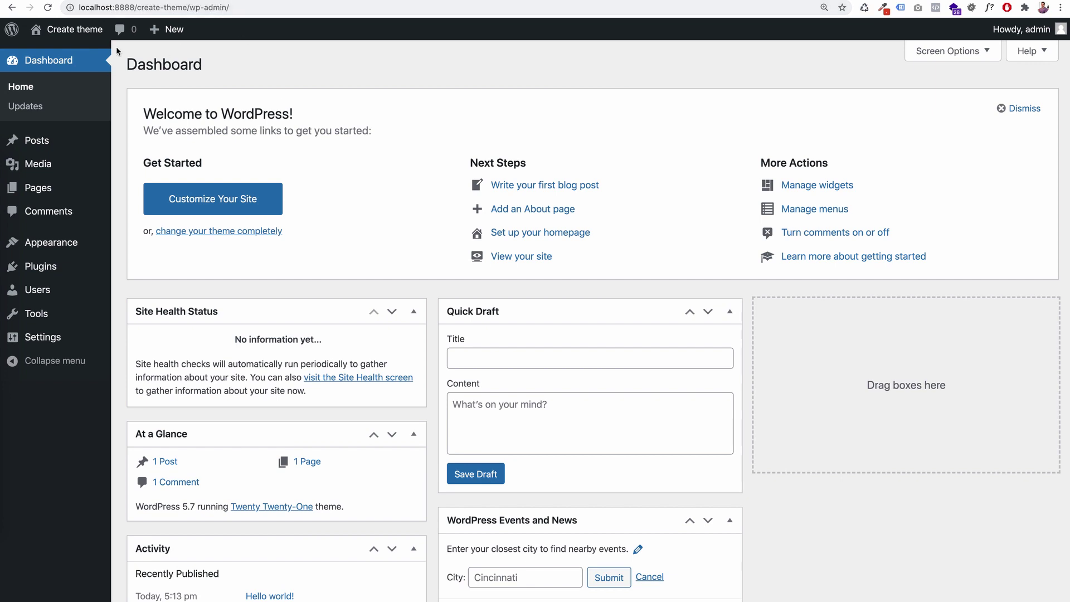
pyautogui.moveTo(48, 235)
pyautogui.moveTo(69, 31)
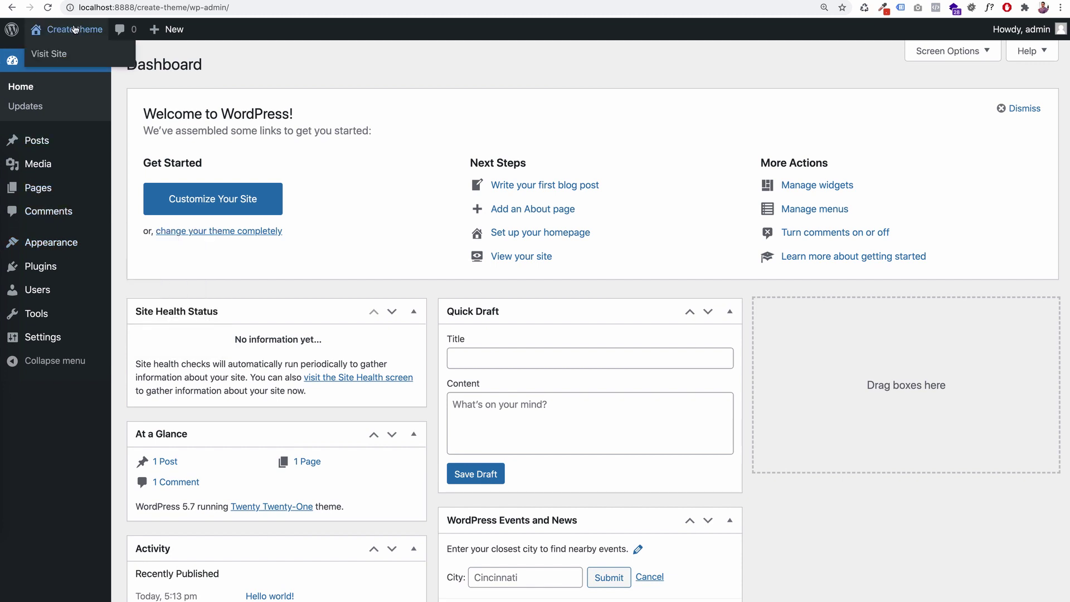
pyautogui.click(62, 54)
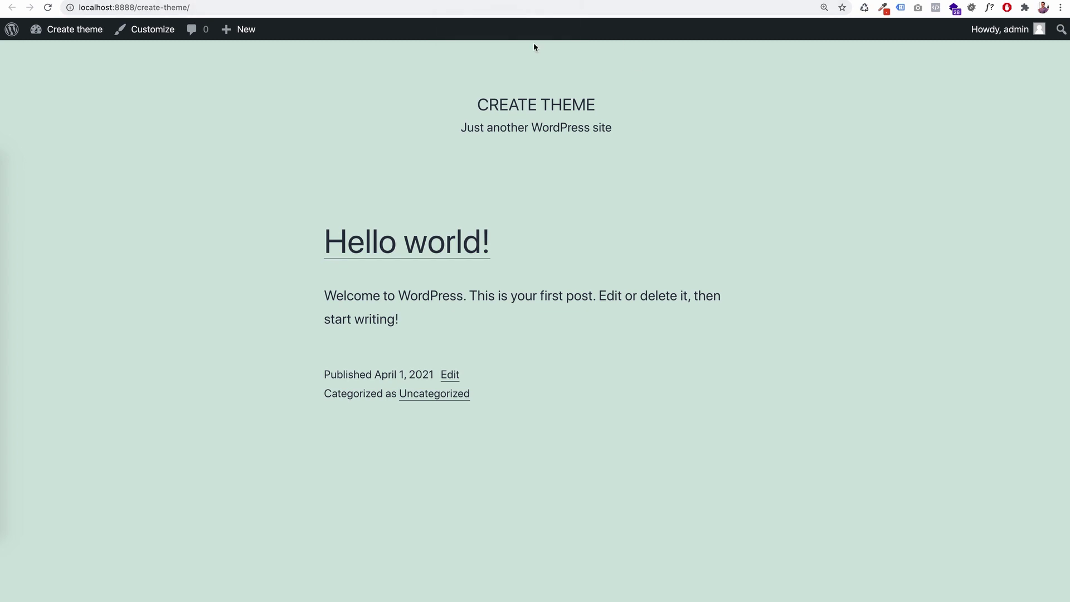
pyautogui.moveTo(63, 247)
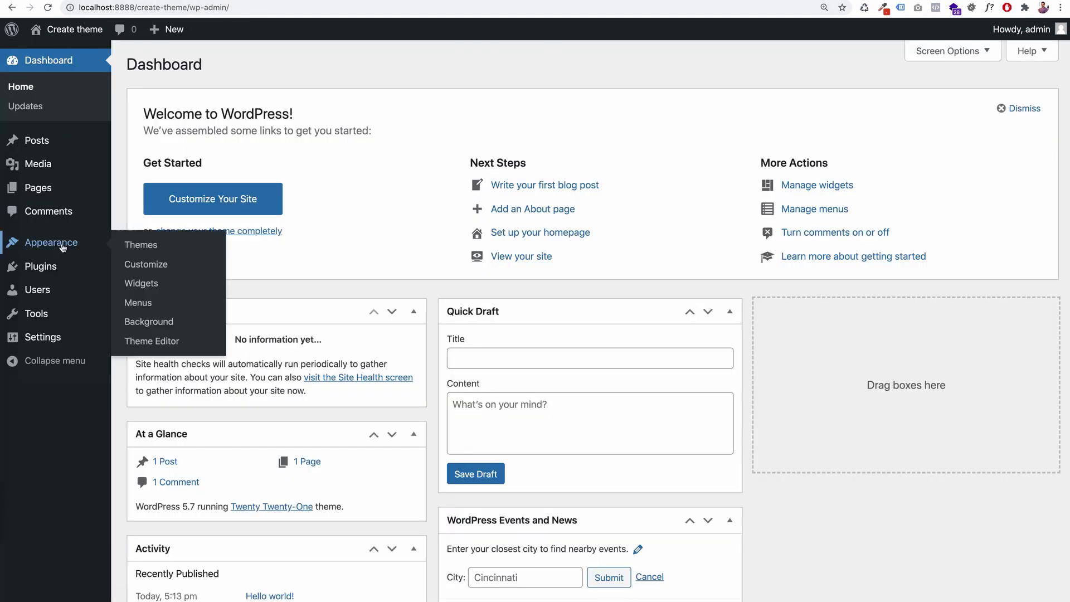
# - Delete the Twenty Twenty and Twenty Nineteen themes from Appearance > Themes
pyautogui.click(137, 248)
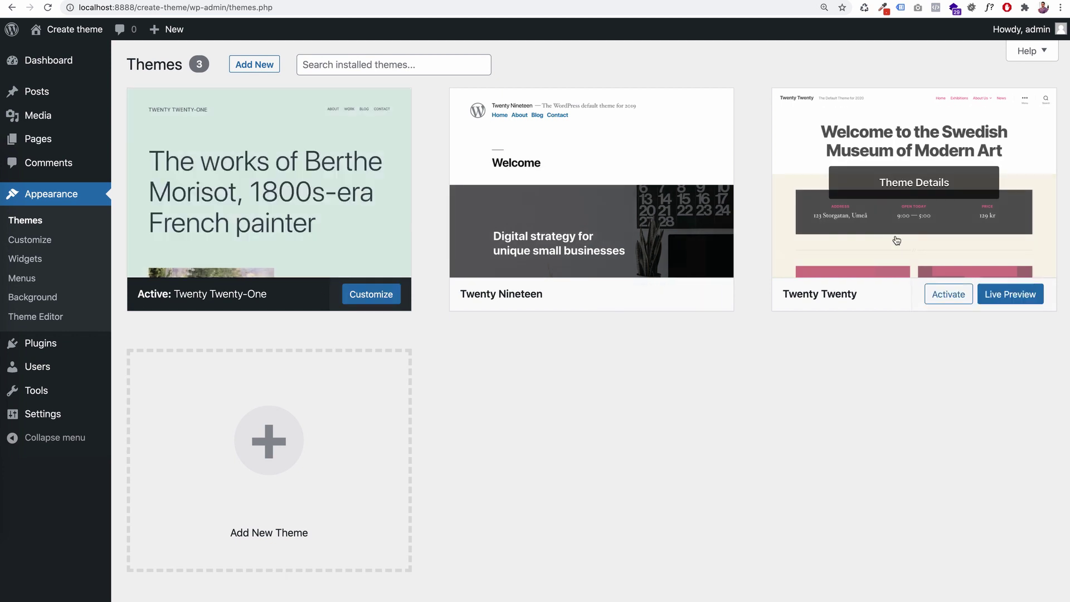
pyautogui.click(915, 252)
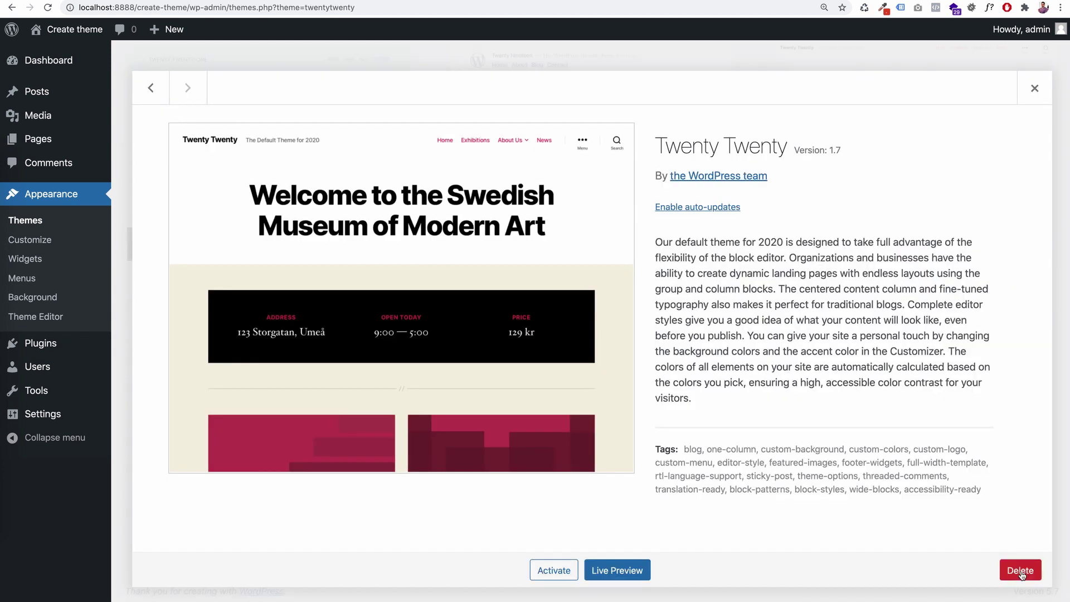
pyautogui.click(1022, 573)
pyautogui.click(643, 93)
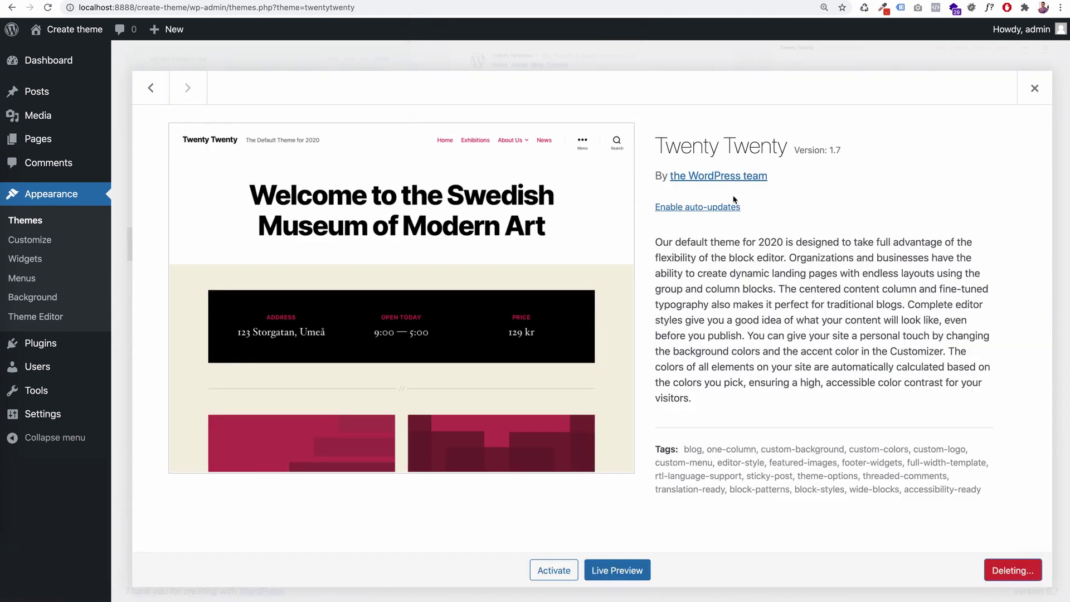
pyautogui.click(585, 184)
pyautogui.click(1020, 570)
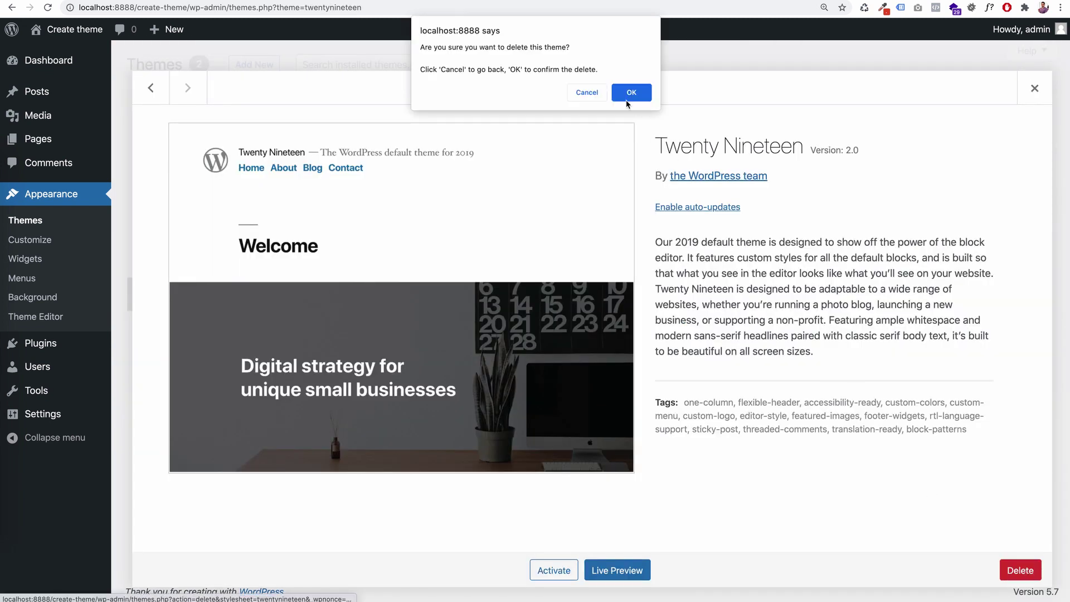
pyautogui.click(633, 91)
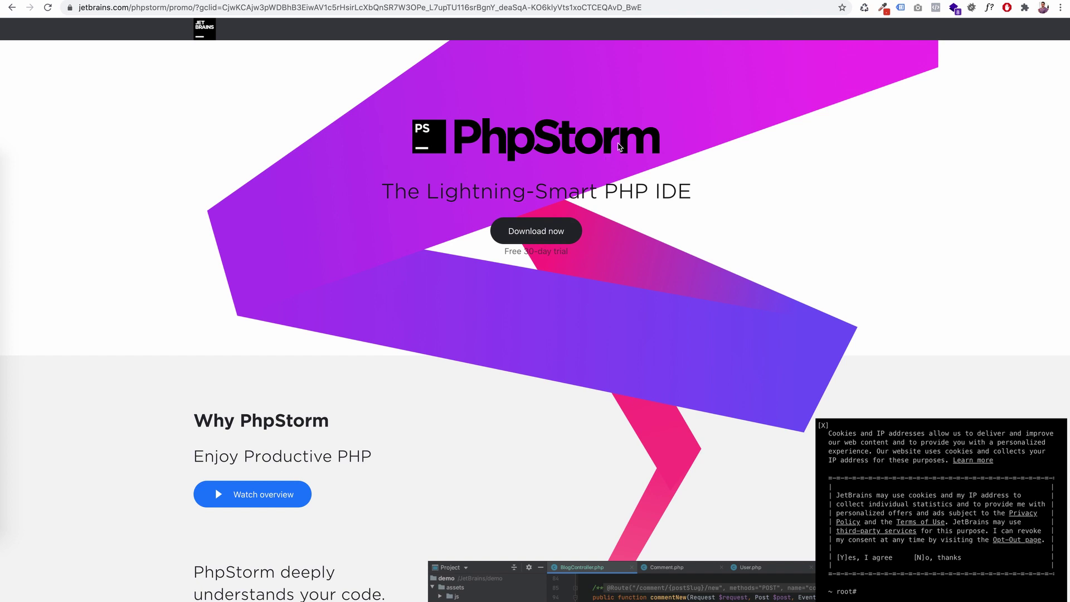
# - Show the code.visualstudio.com page in Chrome, with an empty Untitled-1 VS Code window in front
pyautogui.click(790, 1)
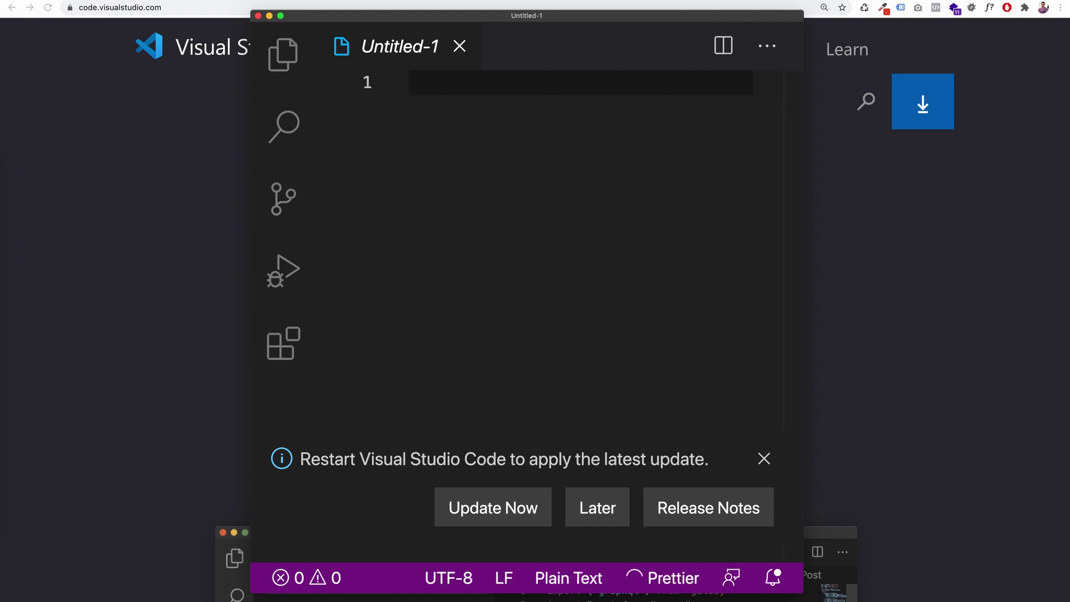
# - Open the create-theme folder from htdocs in VS Code so its WordPress files appear in the Explorer
pyautogui.moveTo(721, 17); pyautogui.dragTo(581, 11)
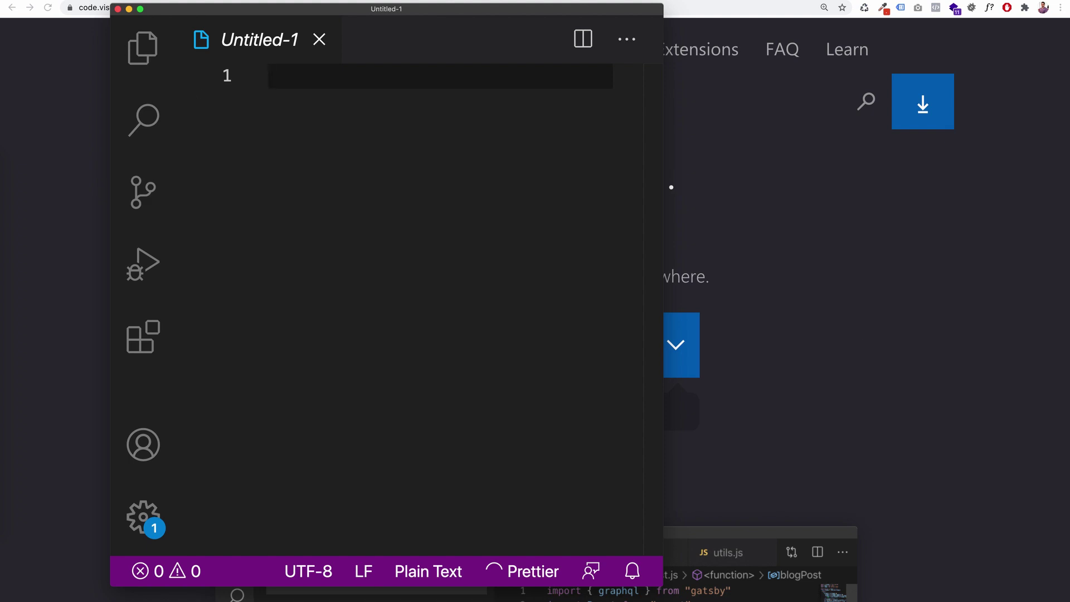
pyautogui.press('super+Tab')
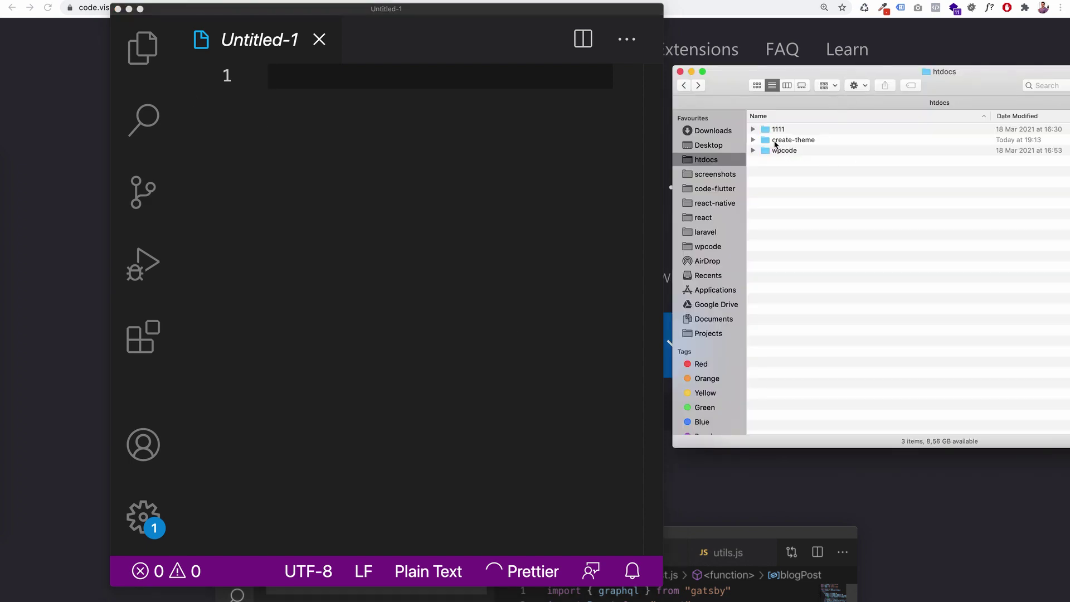
pyautogui.click(770, 142)
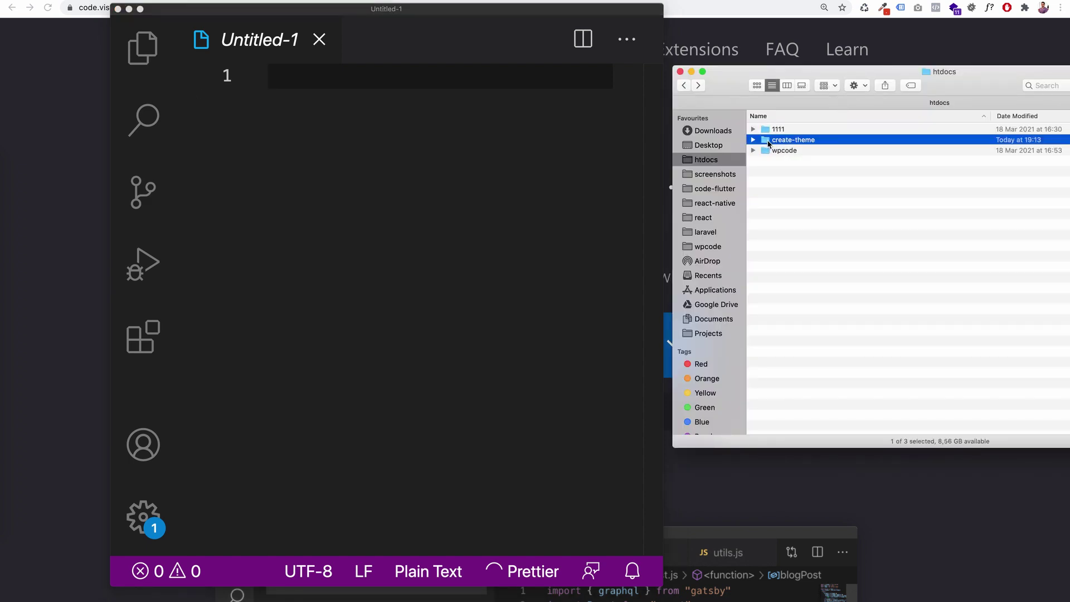
pyautogui.moveTo(769, 143); pyautogui.dragTo(459, 160)
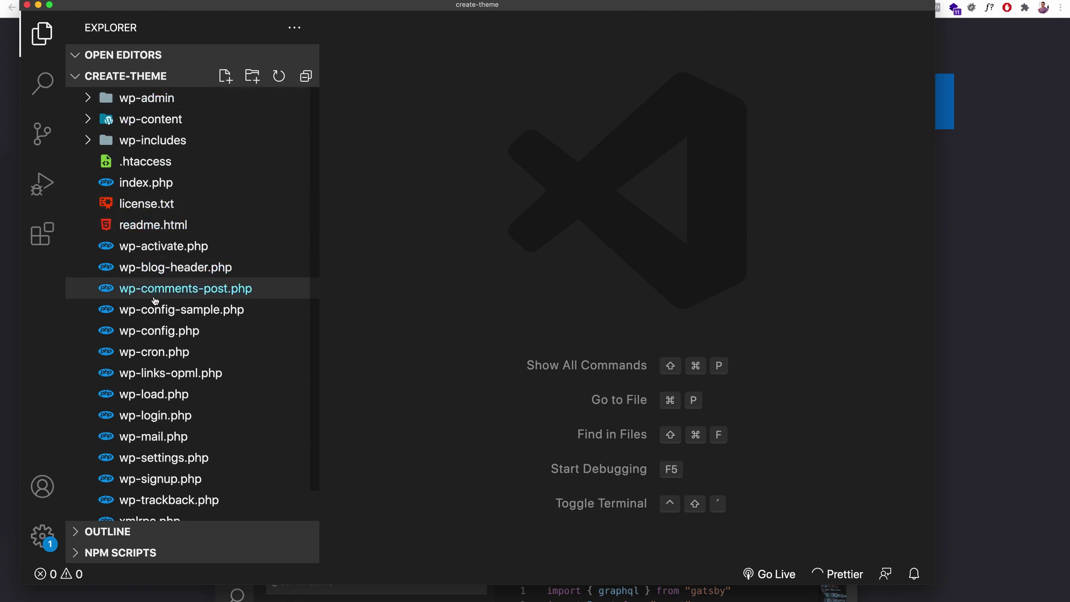
# - Review the database settings in wp-config.php, then expand wp-content/themes to confirm only twentytwentyone remains
pyautogui.click(143, 335)
pyautogui.scroll(-2, 508, 339)
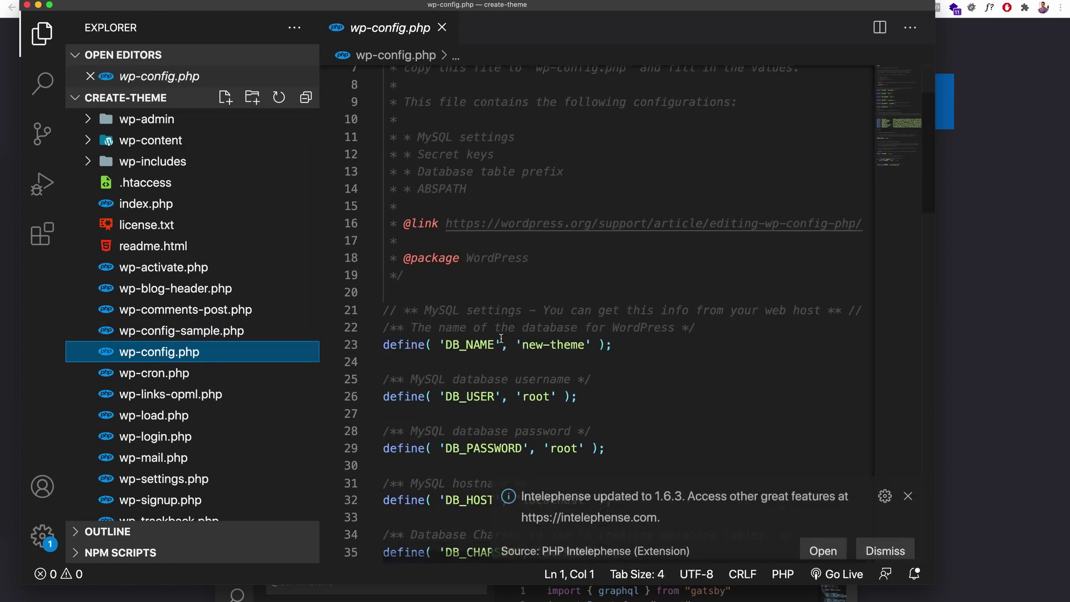
pyautogui.scroll(-3, 478, 353)
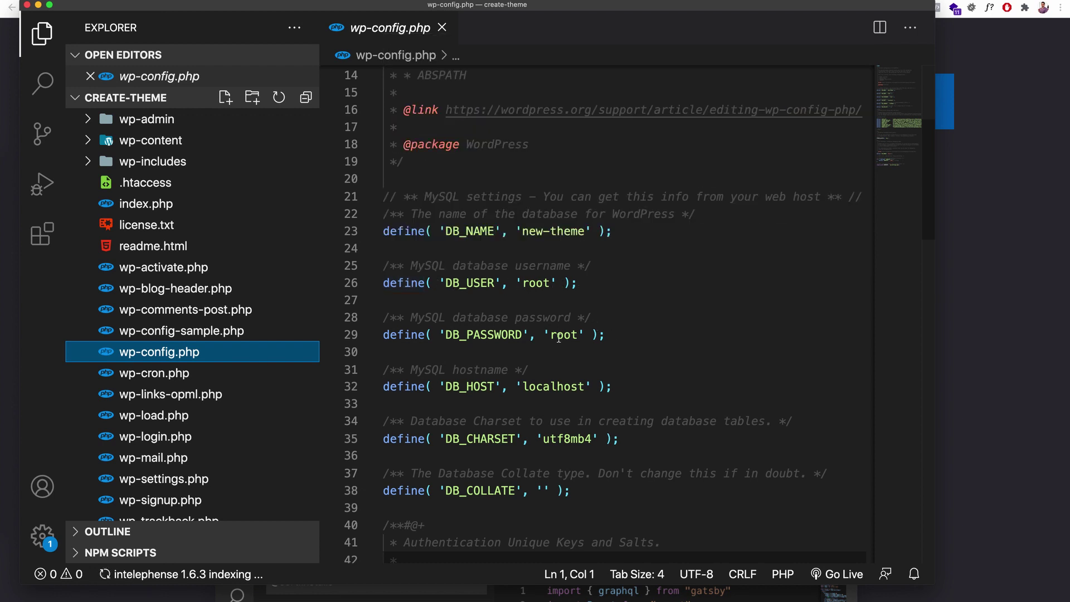
pyautogui.scroll(-5, 558, 340)
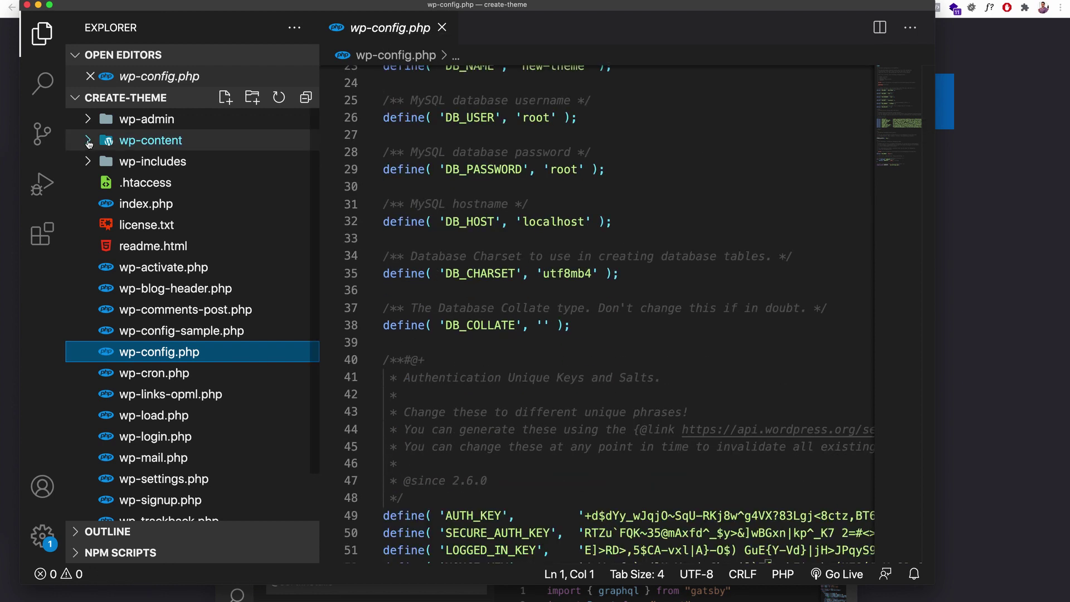
pyautogui.click(89, 142)
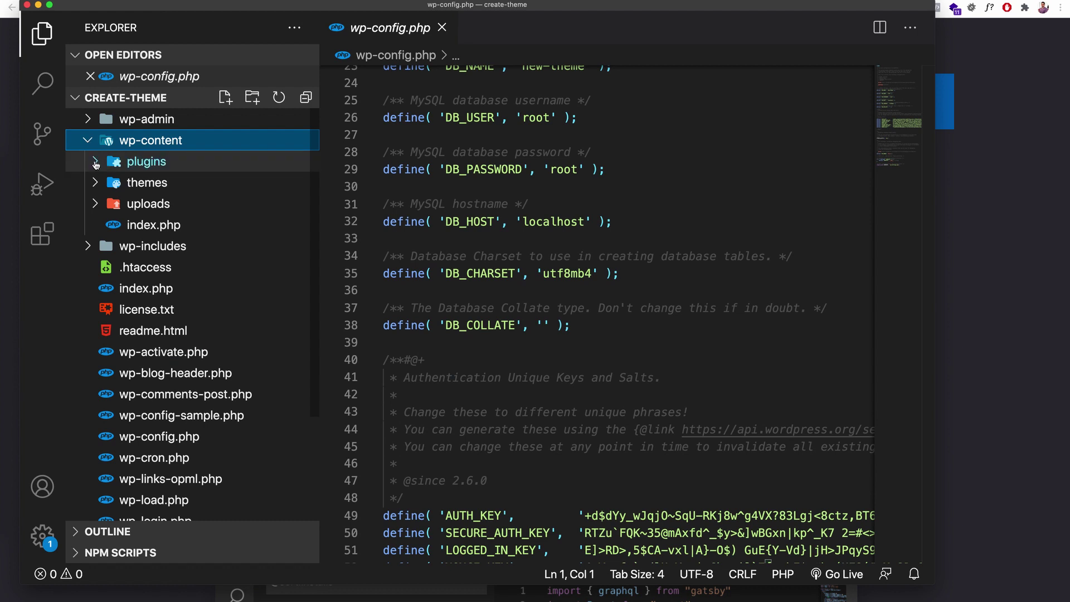
pyautogui.click(96, 184)
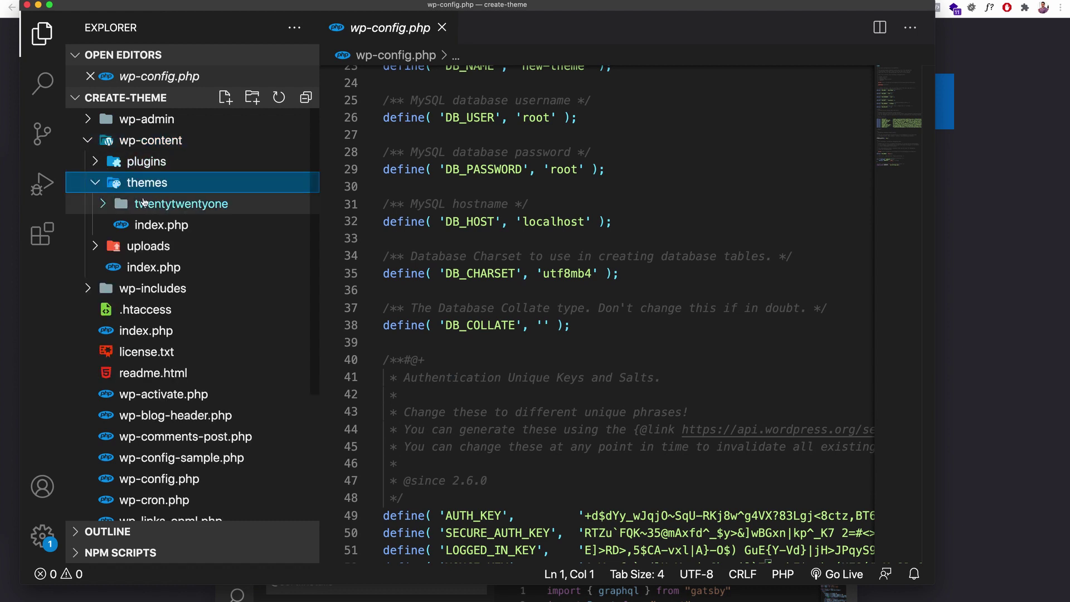